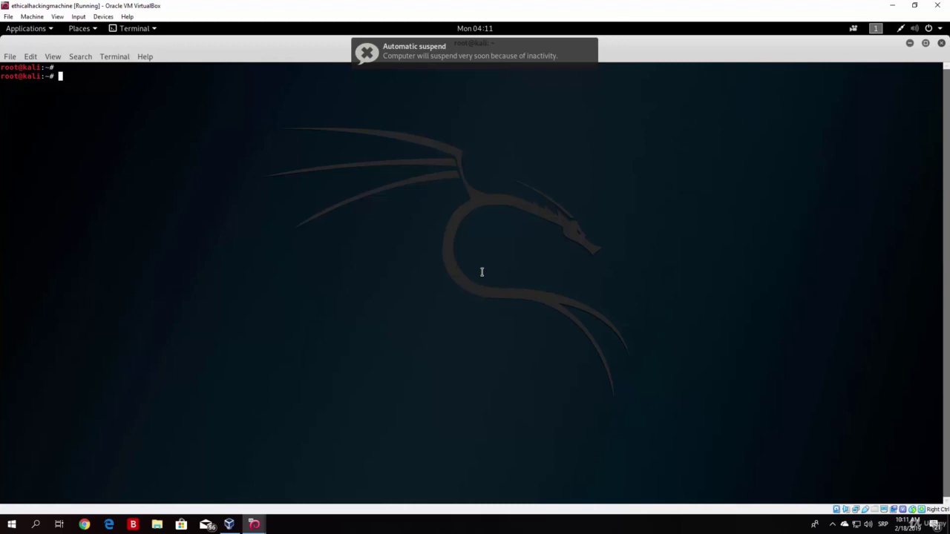
- Launch Burp Suite from the Web Application Analysis tools and acknowledge the JRE version warning
{"action": "left_click", "coordinate": [925, 43]}
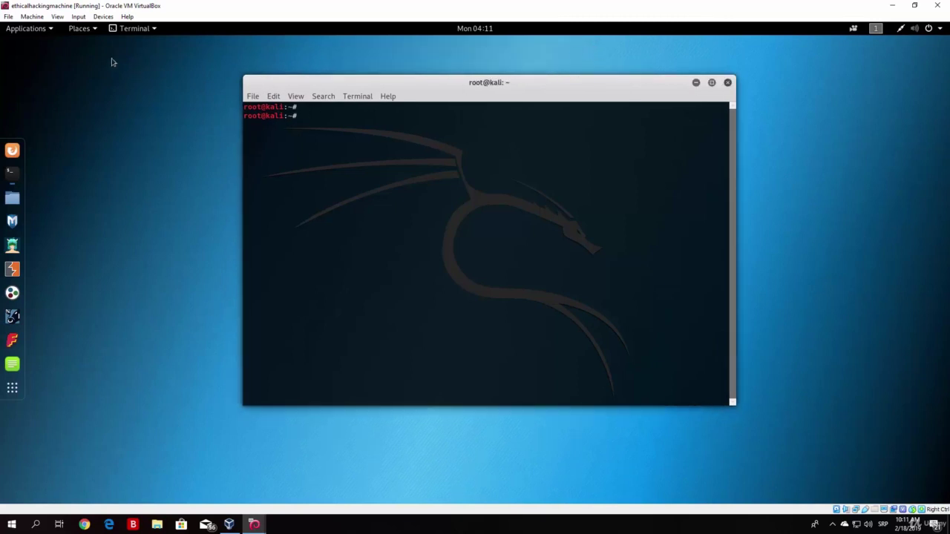
{"action": "left_click", "coordinate": [52, 34]}
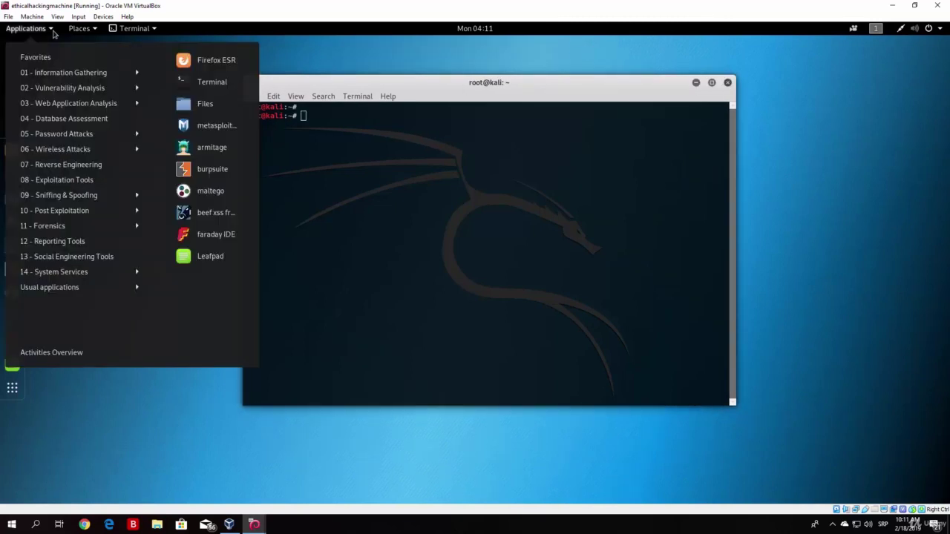
{"action": "mouse_move", "coordinate": [59, 109]}
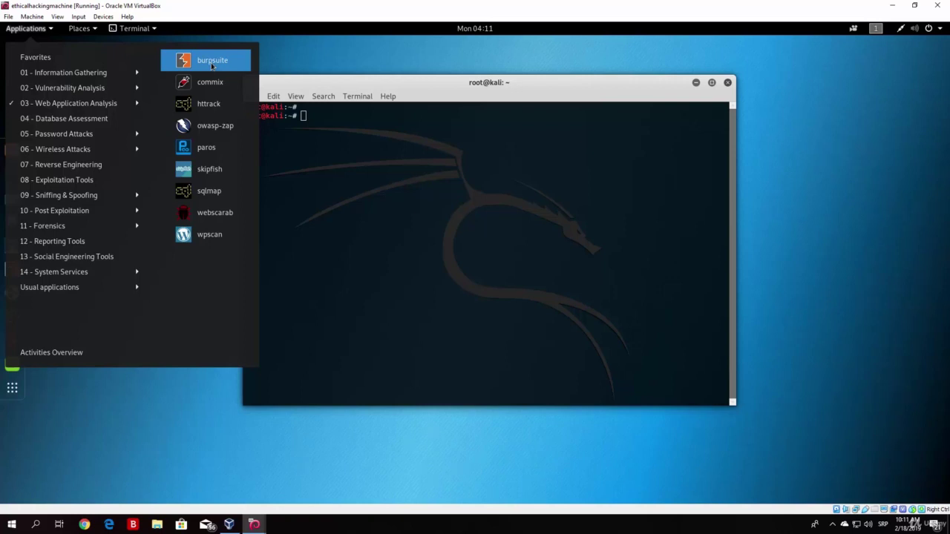
{"action": "left_click", "coordinate": [212, 65]}
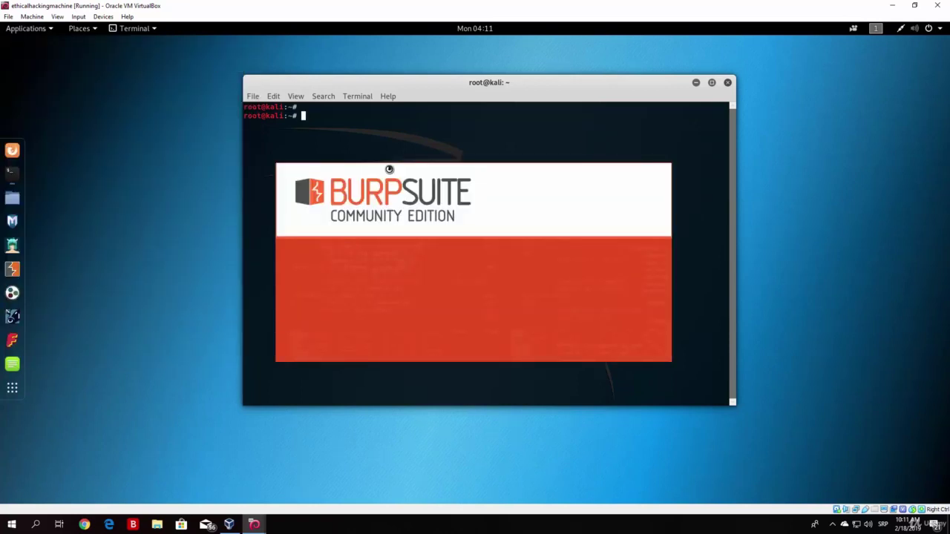
{"action": "left_click_drag", "start_coordinate": [435, 90], "coordinate": [225, 97]}
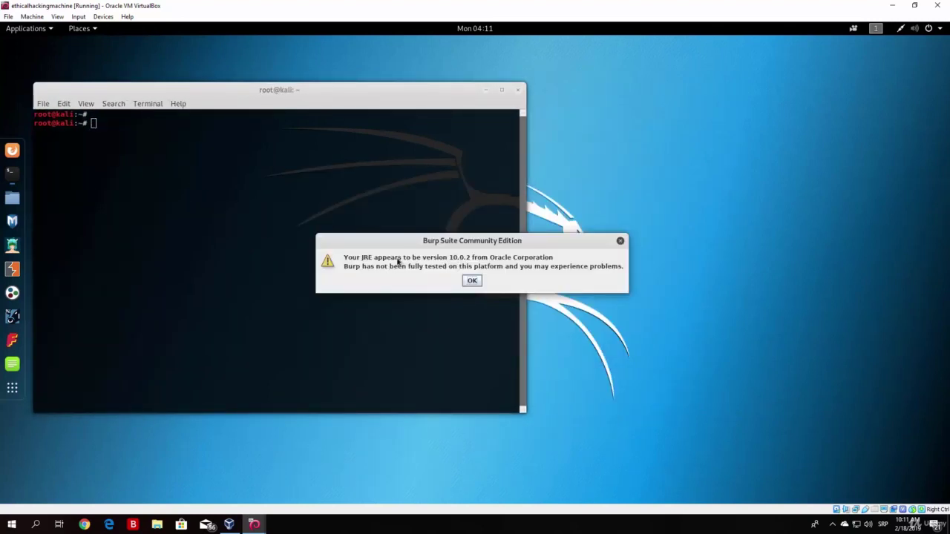
{"action": "left_click", "coordinate": [471, 281]}
- Start a temporary Burp project using the Burp defaults configuration
{"action": "left_click_drag", "start_coordinate": [383, 89], "coordinate": [581, 84]}
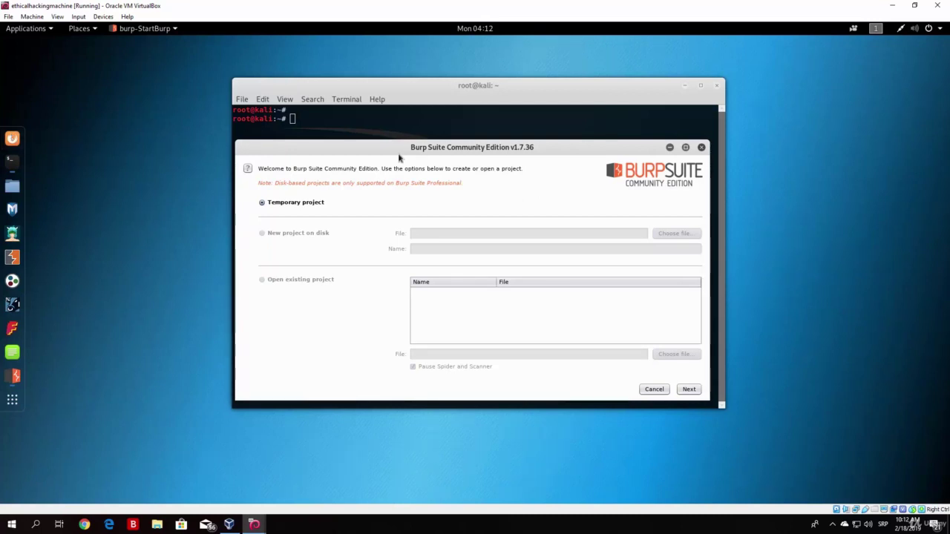
{"action": "left_click", "coordinate": [689, 389]}
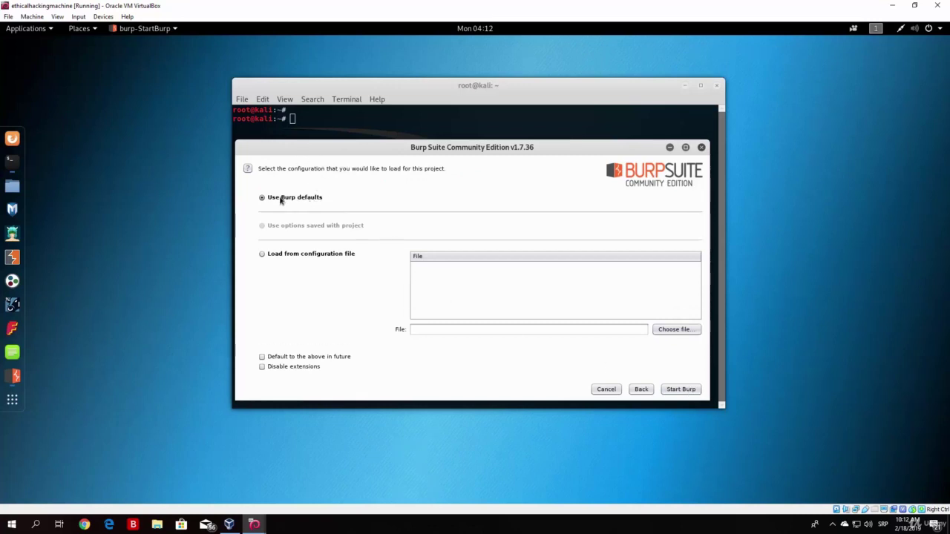
{"action": "left_click", "coordinate": [677, 391]}
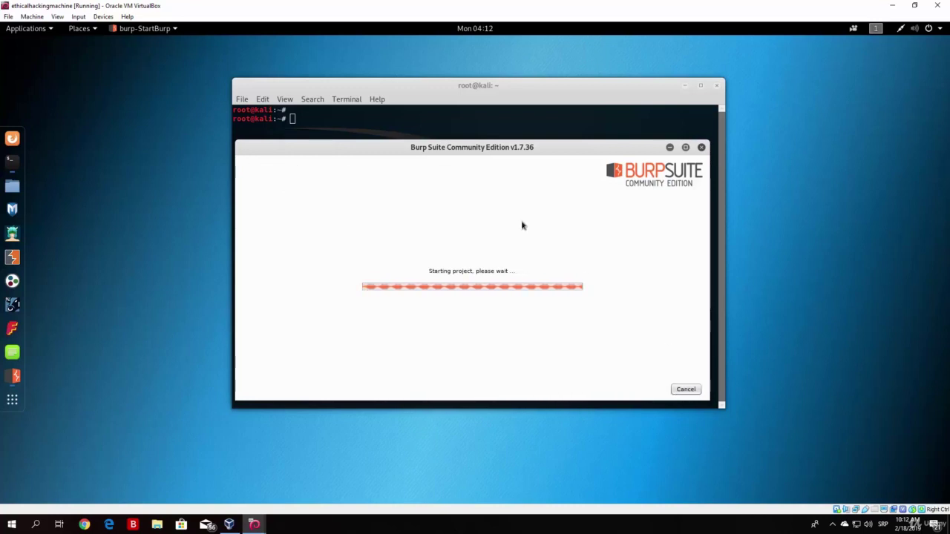
{"action": "left_click_drag", "start_coordinate": [496, 89], "coordinate": [493, 70]}
{"action": "left_click", "coordinate": [475, 101]}
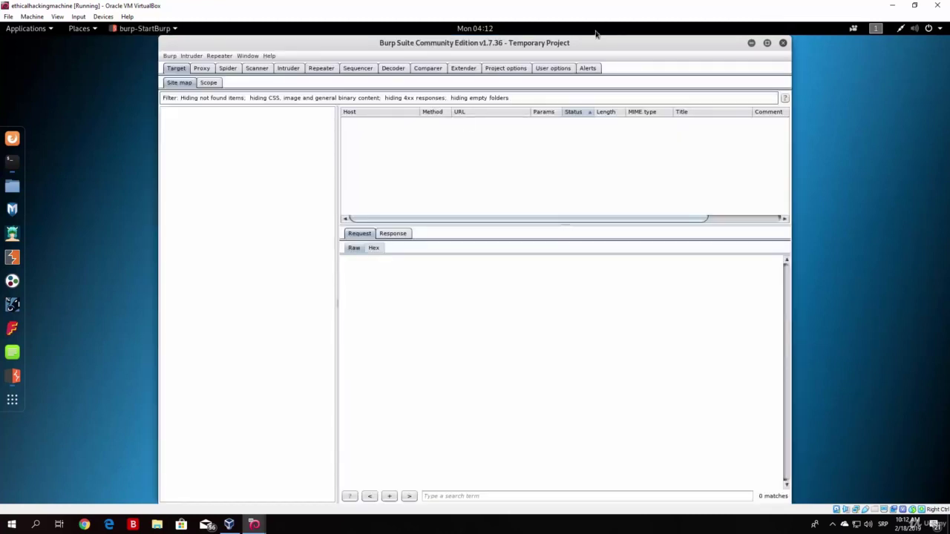
{"action": "left_click_drag", "start_coordinate": [587, 42], "coordinate": [742, 140]}
{"action": "type", "text": "bu"}
{"action": "left_click", "coordinate": [473, 105]}
{"action": "type", "text": "rpsuite"}
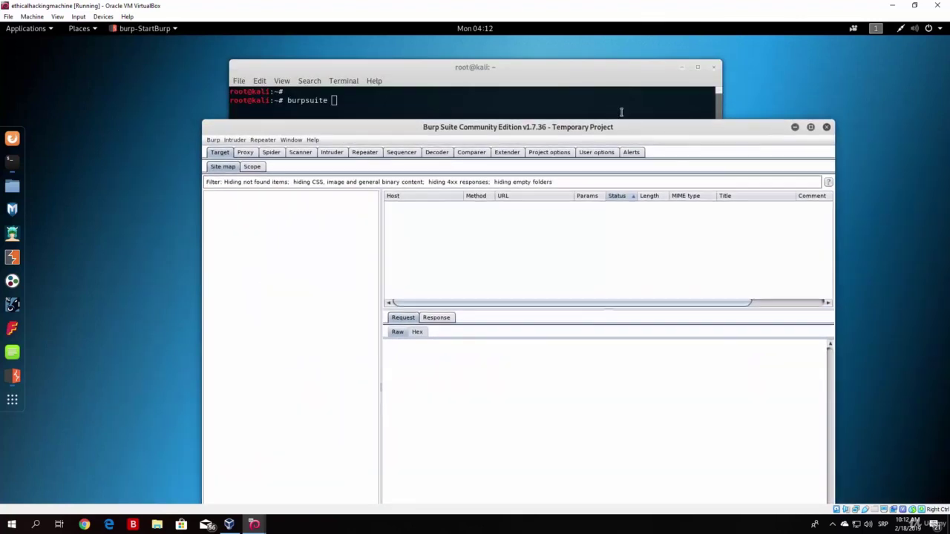
{"action": "left_click", "coordinate": [519, 103]}
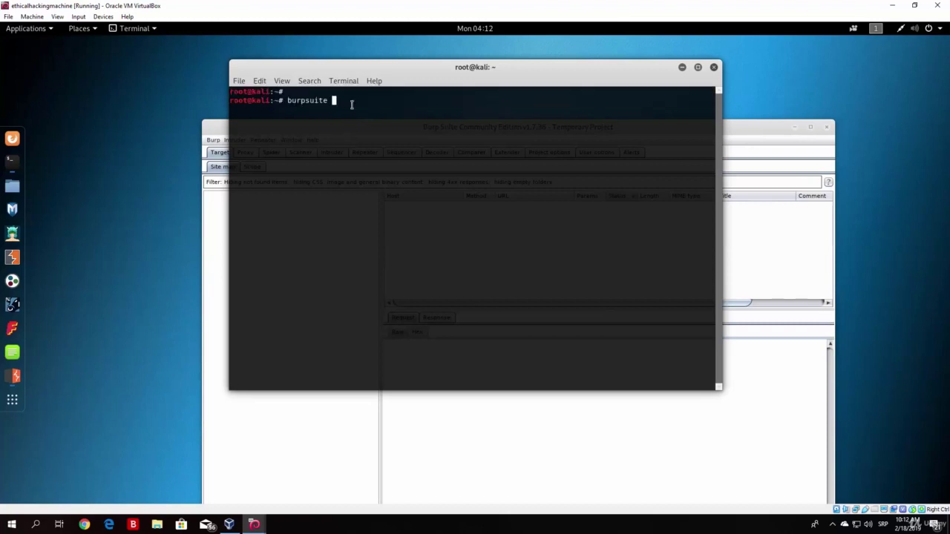
{"action": "key", "text": "BackSpace"}
{"action": "key", "text": "BackSpace"}
{"action": "key", "text": "BackSpace"}
{"action": "key", "text": "BackSpace"}
{"action": "key", "text": "BackSpace"}
{"action": "key", "text": "BackSpace"}
{"action": "key", "text": "BackSpace"}
{"action": "key", "text": "BackSpace"}
{"action": "key", "text": "BackSpace"}
{"action": "key", "text": "BackSpace"}
- Maximize the Burp Suite window and examine the Target site map and the Proxy intercept and HTTP history views
{"action": "left_click_drag", "start_coordinate": [737, 127], "coordinate": [733, 36]}
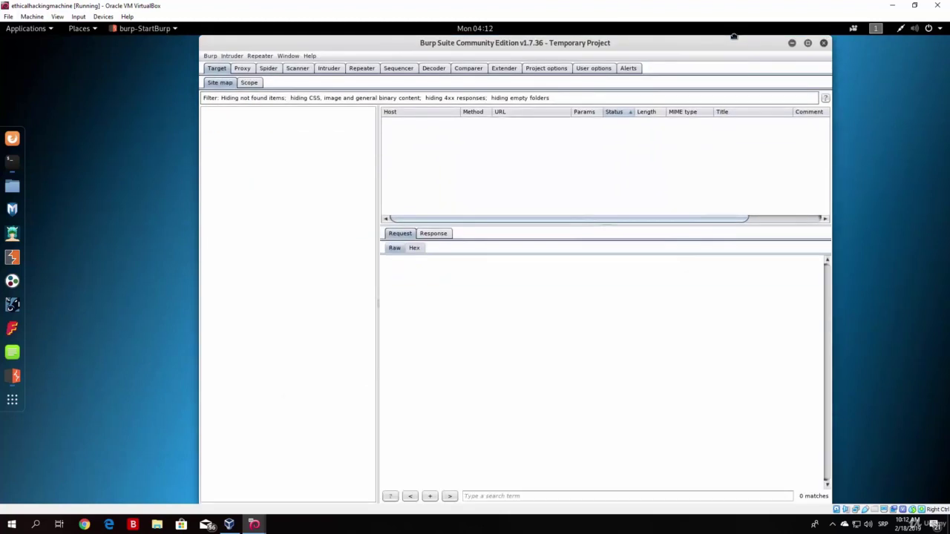
{"action": "left_click", "coordinate": [807, 43]}
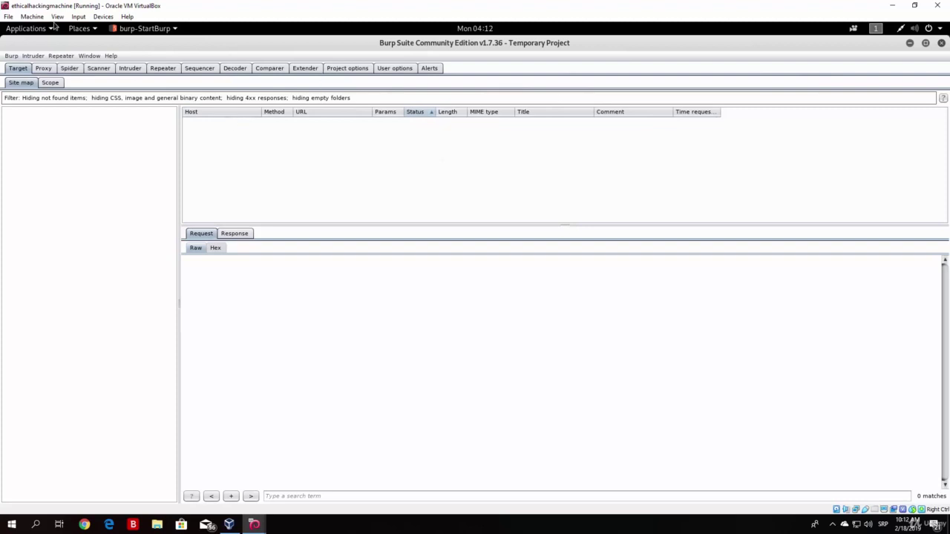
{"action": "left_click", "coordinate": [42, 69]}
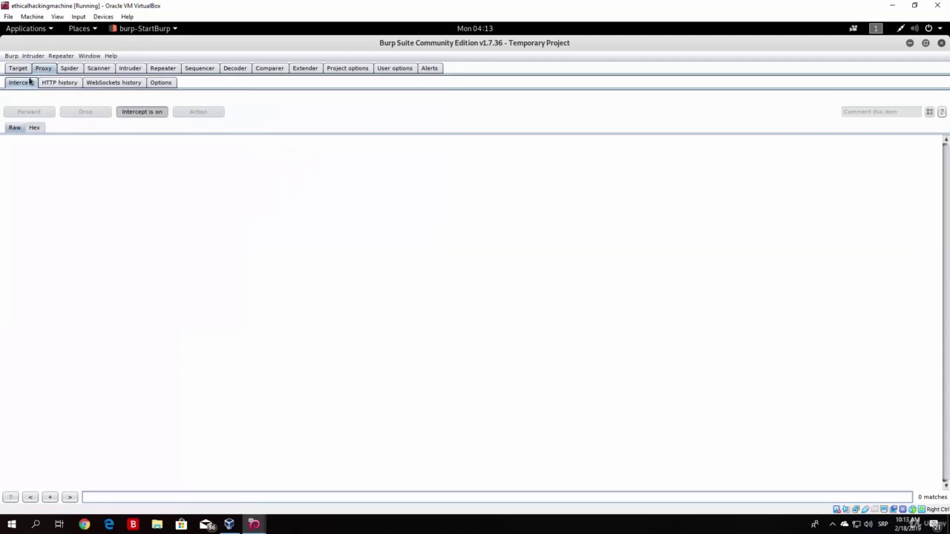
{"action": "left_click", "coordinate": [69, 82]}
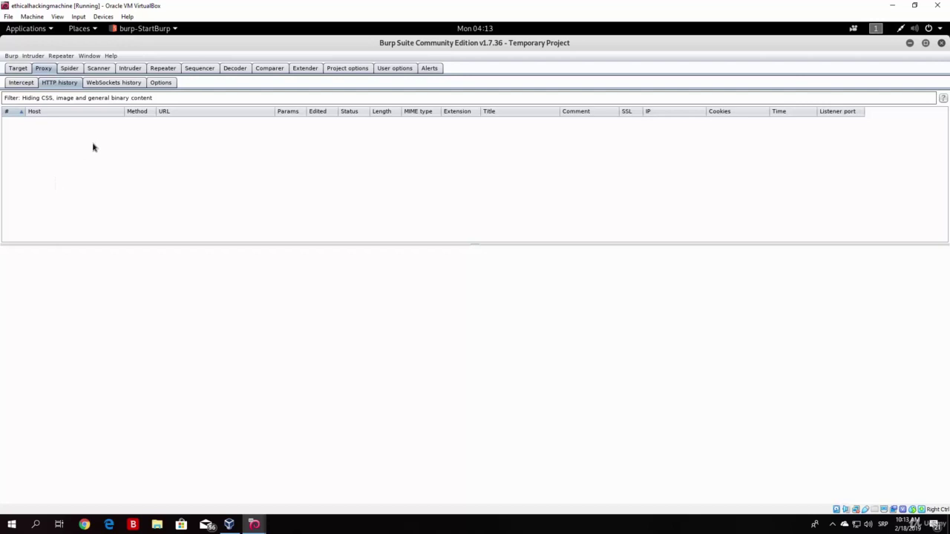
{"action": "left_click", "coordinate": [32, 83]}
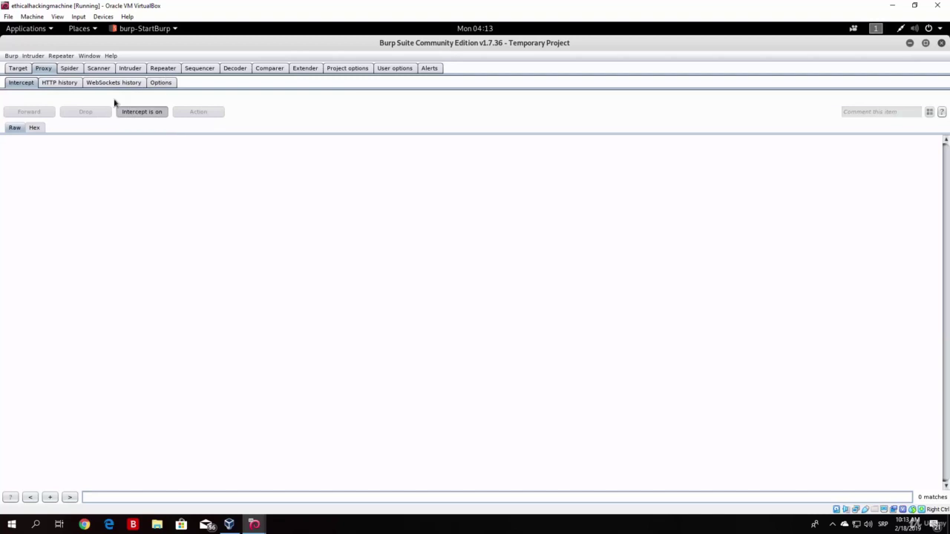
{"action": "left_click", "coordinate": [11, 70]}
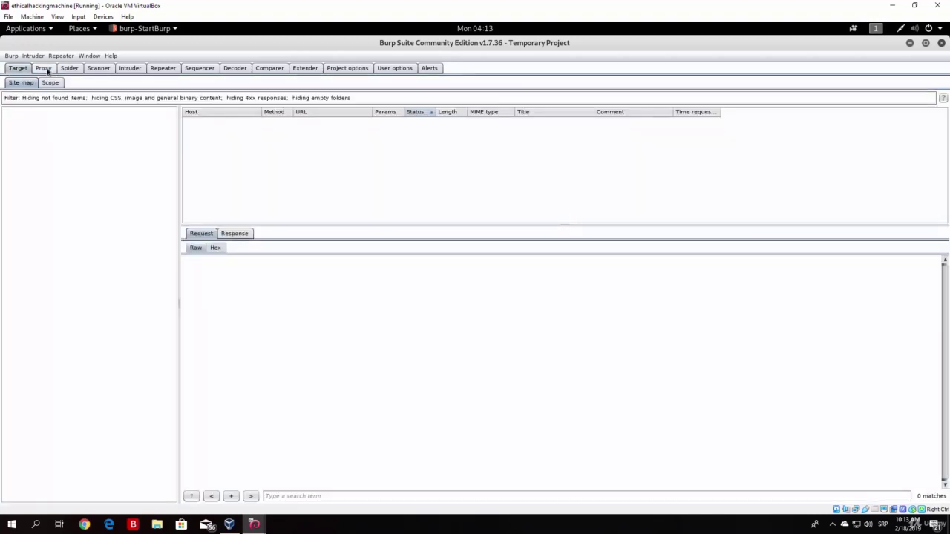
{"action": "left_click", "coordinate": [45, 69]}
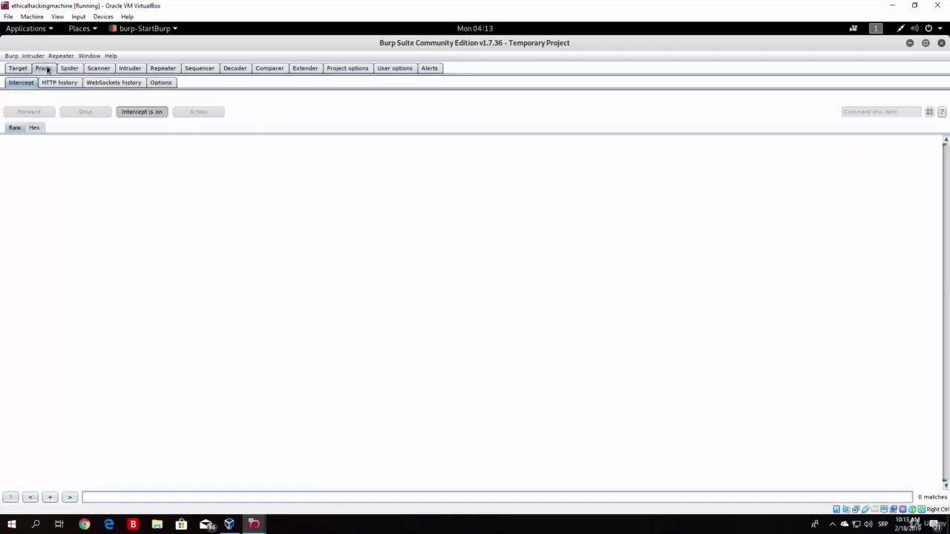
{"action": "left_click", "coordinate": [19, 69]}
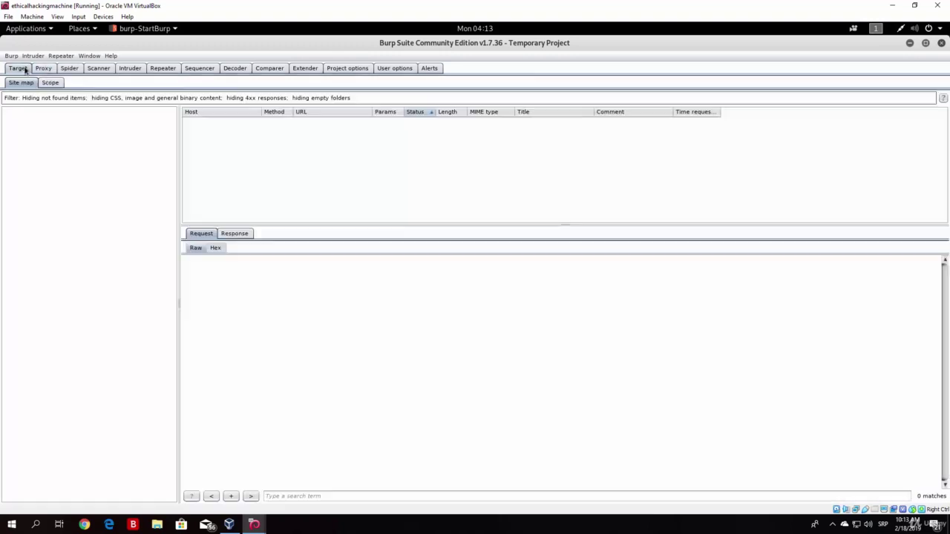
- Open the 127.0.0.1:8080 listener for editing in the Proxy options
{"action": "left_click", "coordinate": [43, 68]}
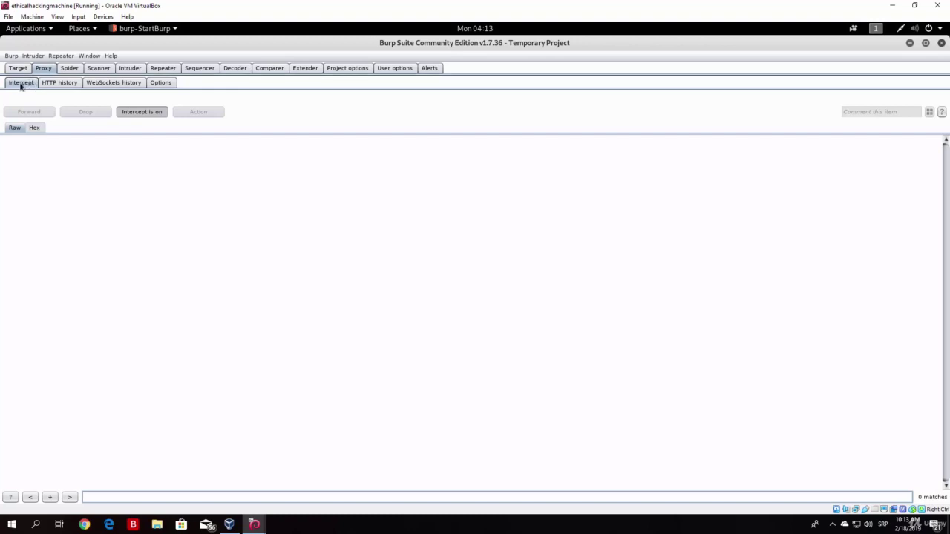
{"action": "left_click", "coordinate": [161, 83]}
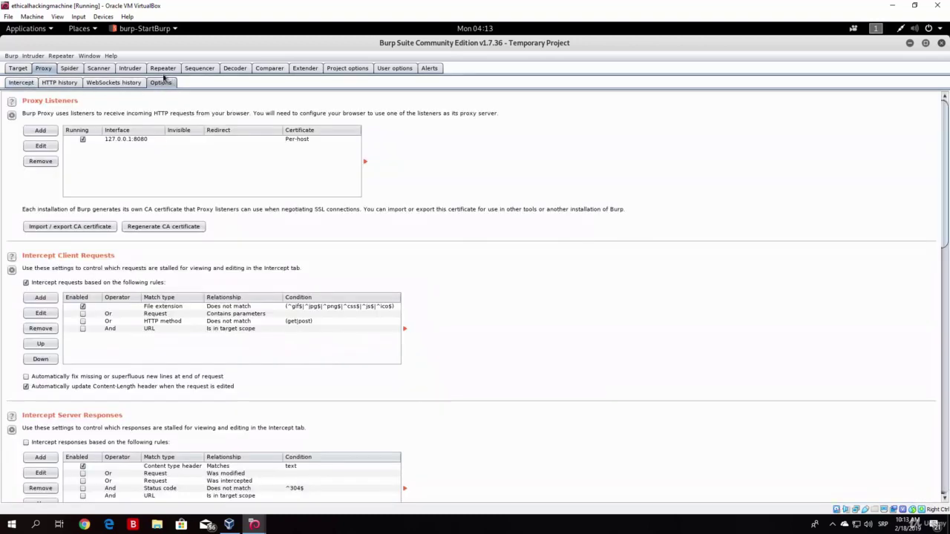
{"action": "left_click", "coordinate": [122, 141]}
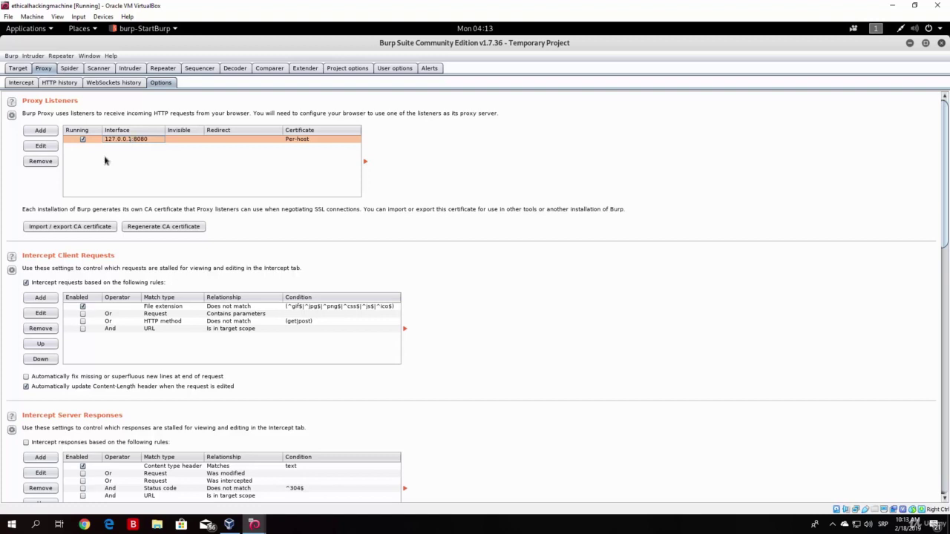
{"action": "left_click", "coordinate": [40, 146]}
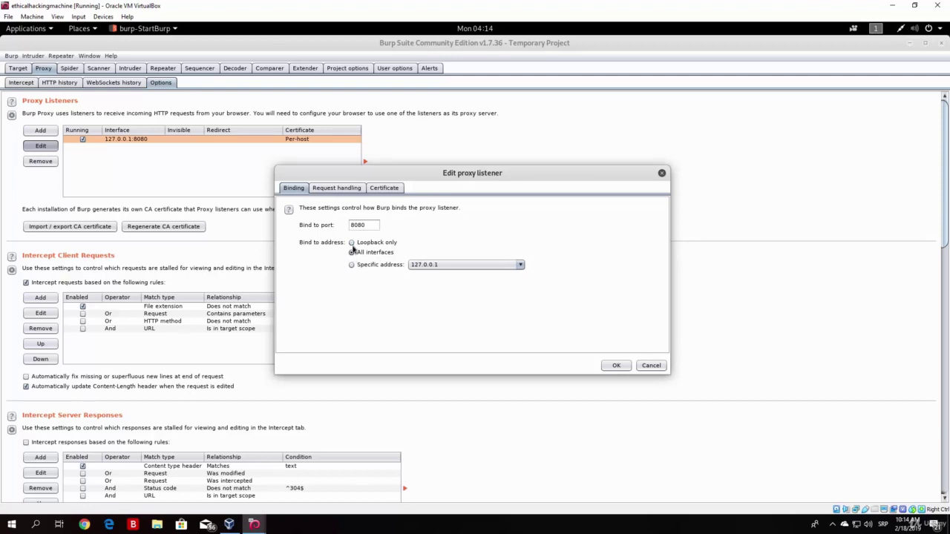
- Try binding the proxy listener to the specific address 192.168.1.6
{"action": "left_click", "coordinate": [352, 244]}
{"action": "left_click", "coordinate": [352, 265]}
{"action": "left_click", "coordinate": [425, 267]}
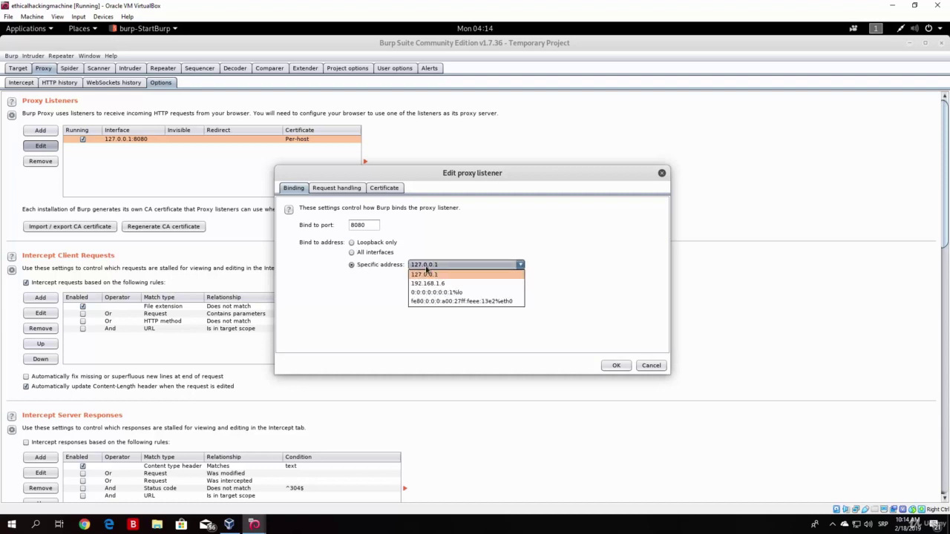
{"action": "left_click", "coordinate": [426, 283]}
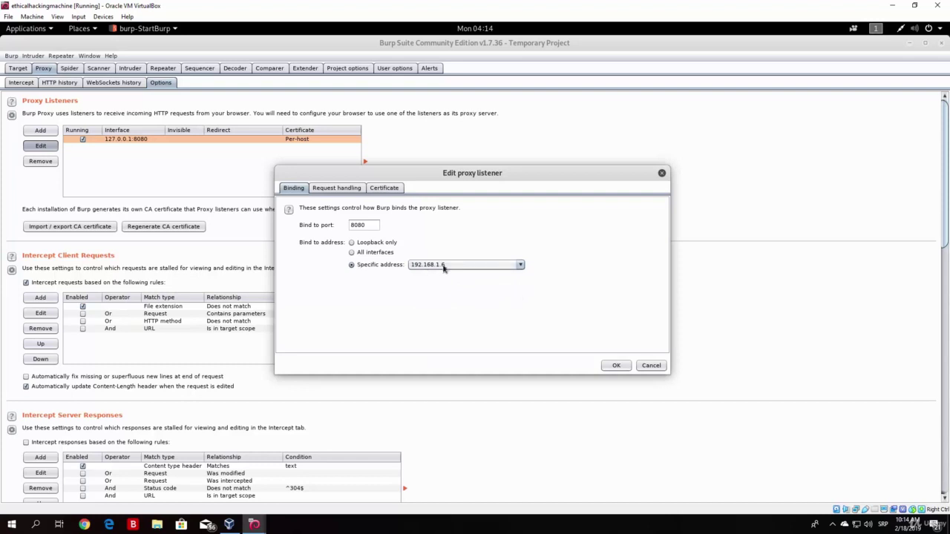
- Set the listener's specific address to 127.0.0.1, bind it to loopback only, and save the listener
{"action": "left_click", "coordinate": [448, 269]}
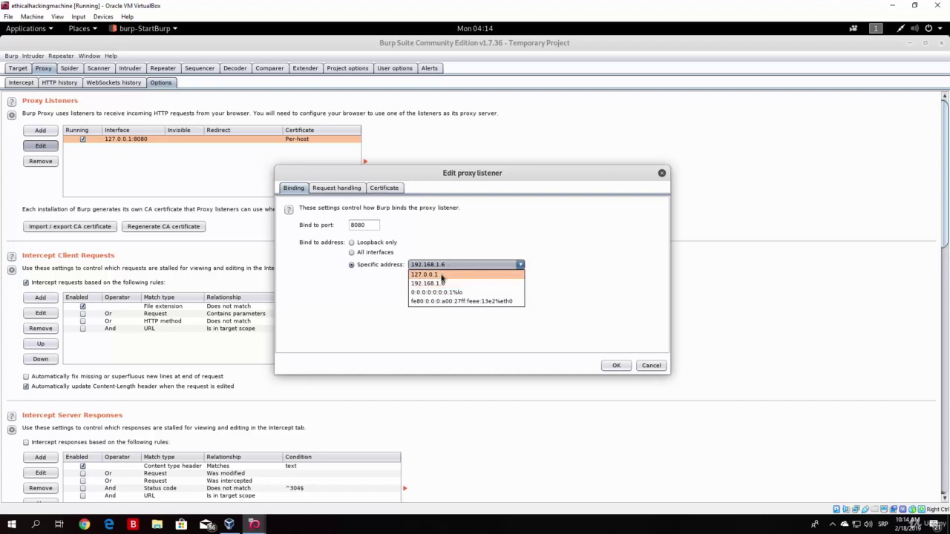
{"action": "left_click", "coordinate": [443, 274]}
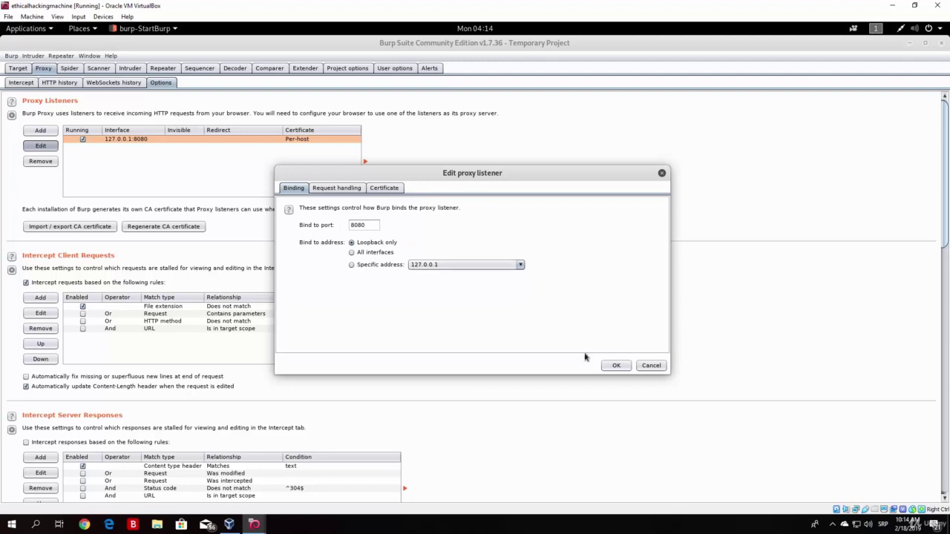
{"action": "left_click", "coordinate": [615, 364]}
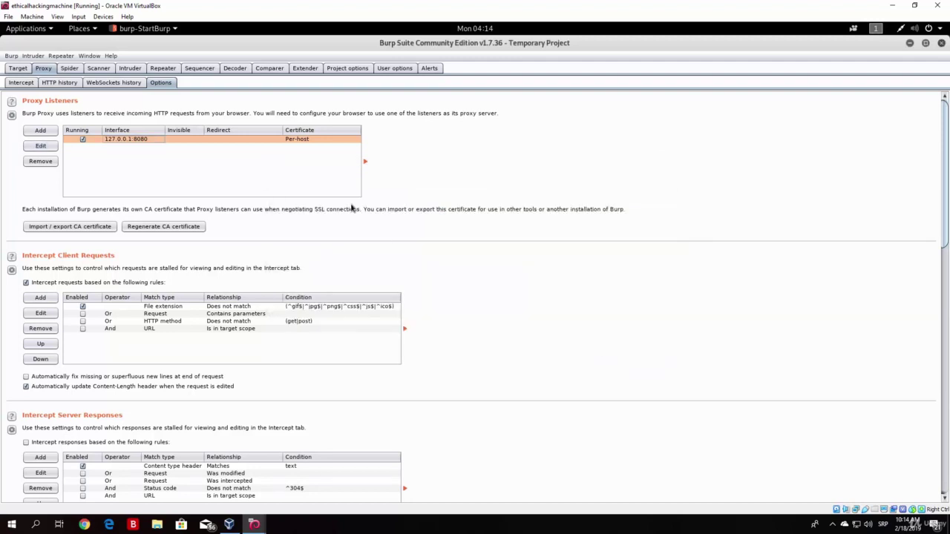
- Switch to Firefox and open the network proxy connection settings from its preferences
{"action": "left_click", "coordinate": [925, 42]}
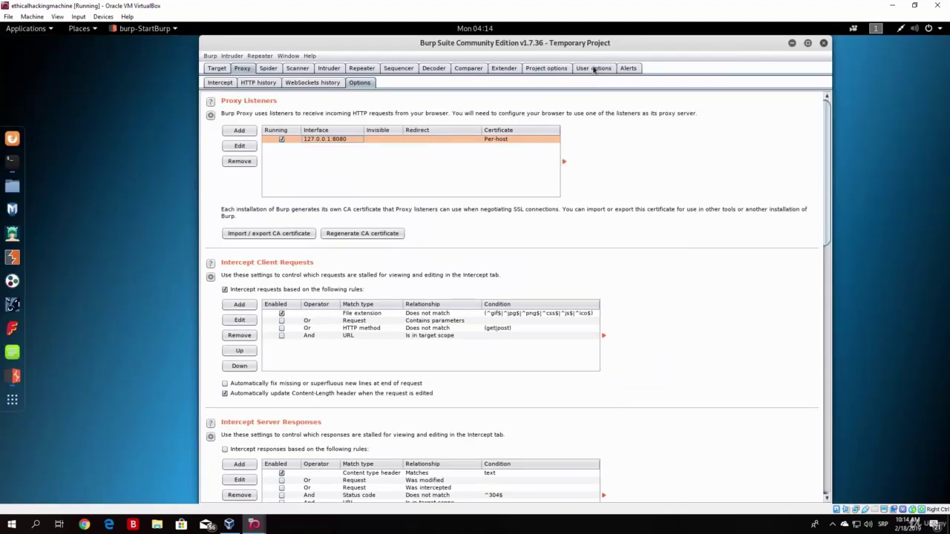
{"action": "left_click", "coordinate": [11, 138]}
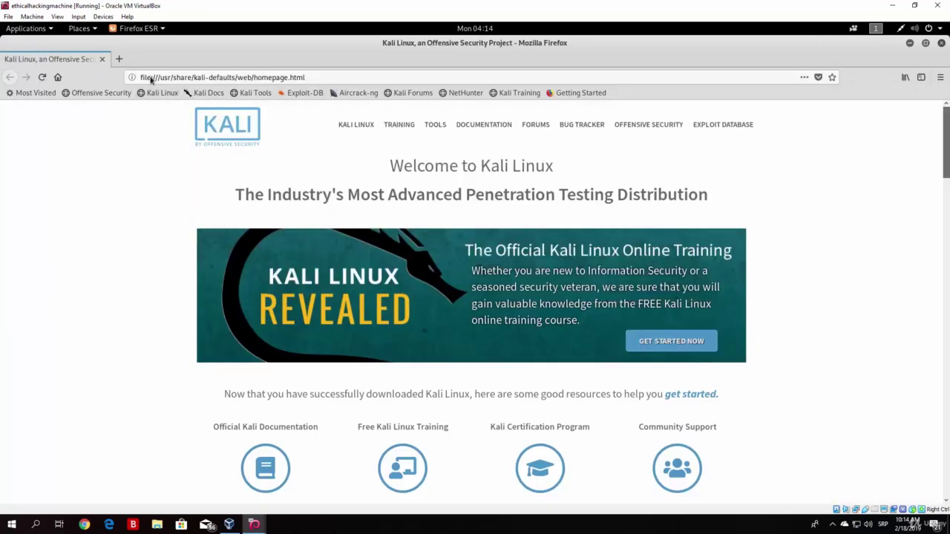
{"action": "left_click", "coordinate": [940, 78]}
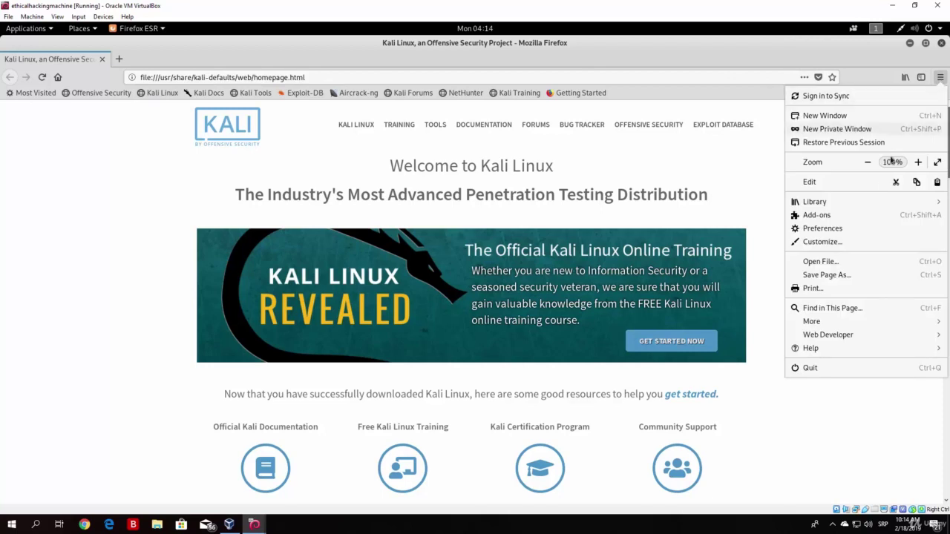
{"action": "left_click", "coordinate": [804, 232]}
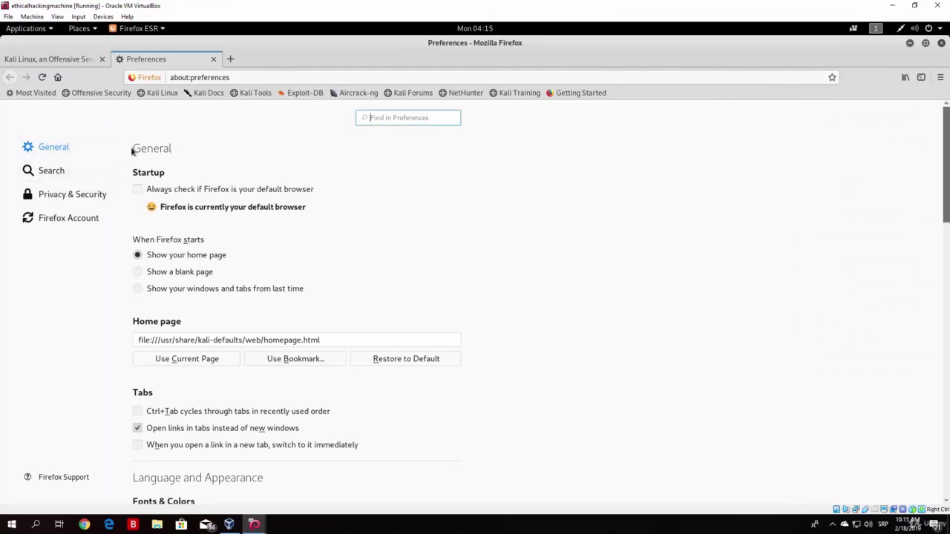
{"action": "left_click_drag", "start_coordinate": [947, 136], "coordinate": [947, 444]}
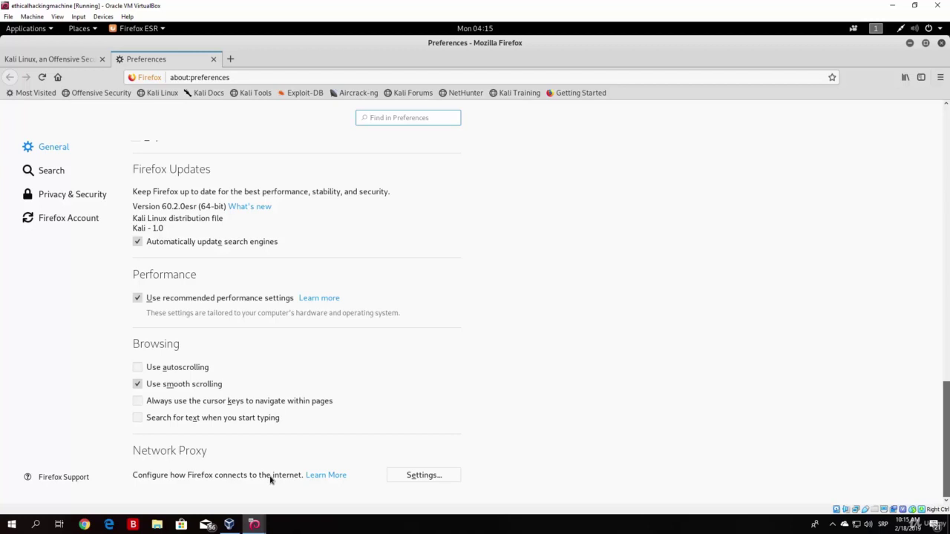
{"action": "left_click", "coordinate": [425, 476]}
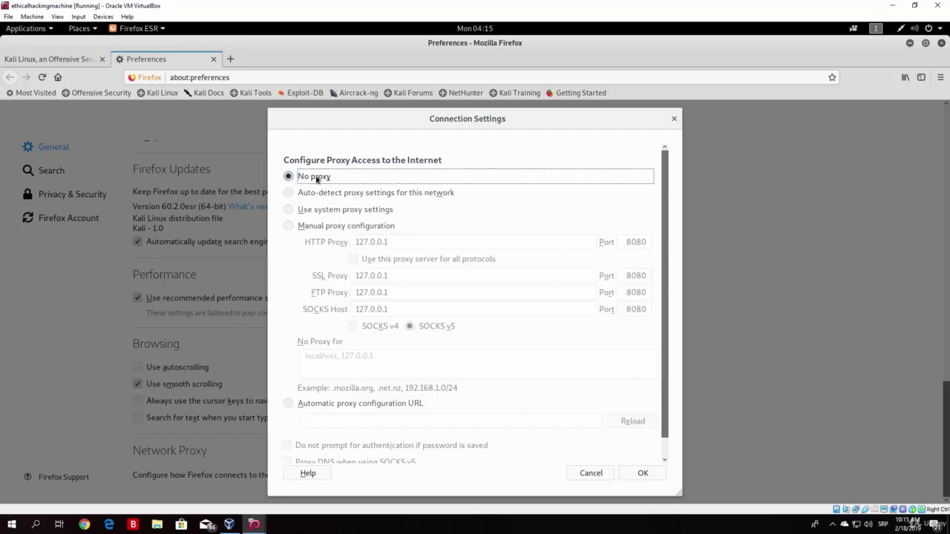
- Set Firefox's proxy access to manual configuration and review the proxy addresses and ports
{"action": "left_click", "coordinate": [289, 227]}
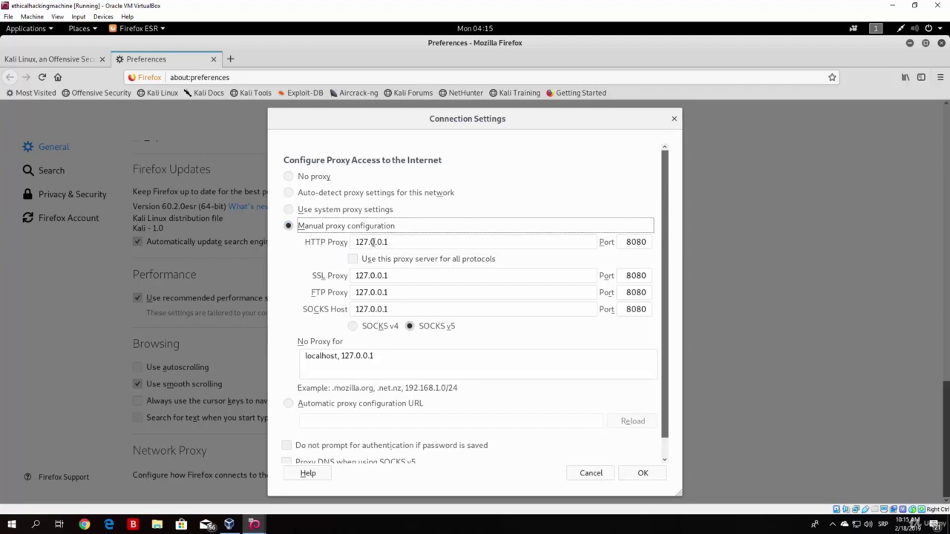
{"action": "left_click_drag", "start_coordinate": [305, 243], "coordinate": [350, 244]}
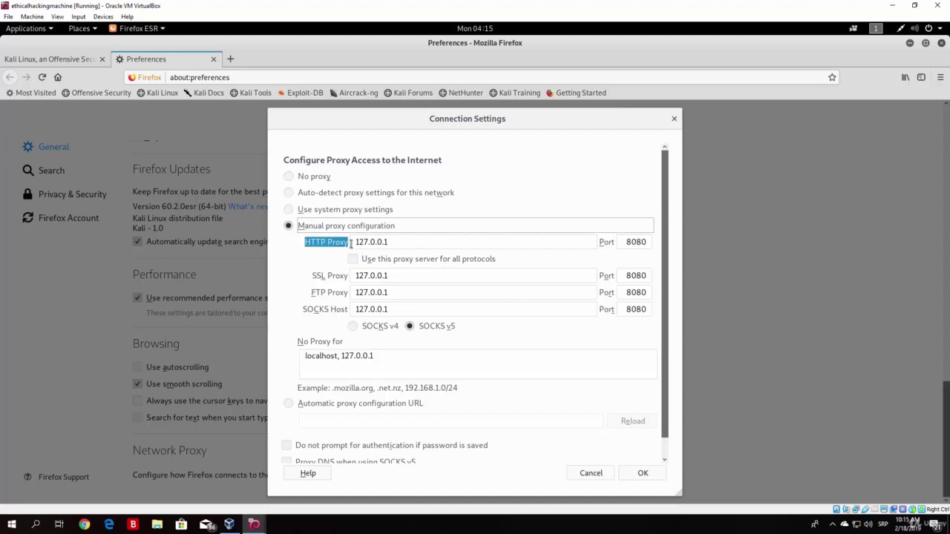
{"action": "double_click", "coordinate": [396, 242]}
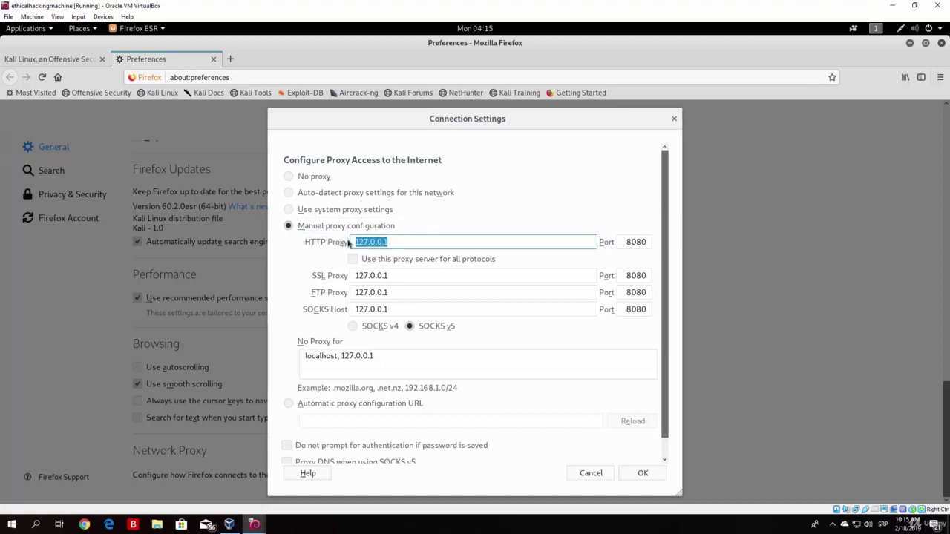
{"action": "left_click", "coordinate": [649, 242]}
{"action": "left_click", "coordinate": [576, 211]}
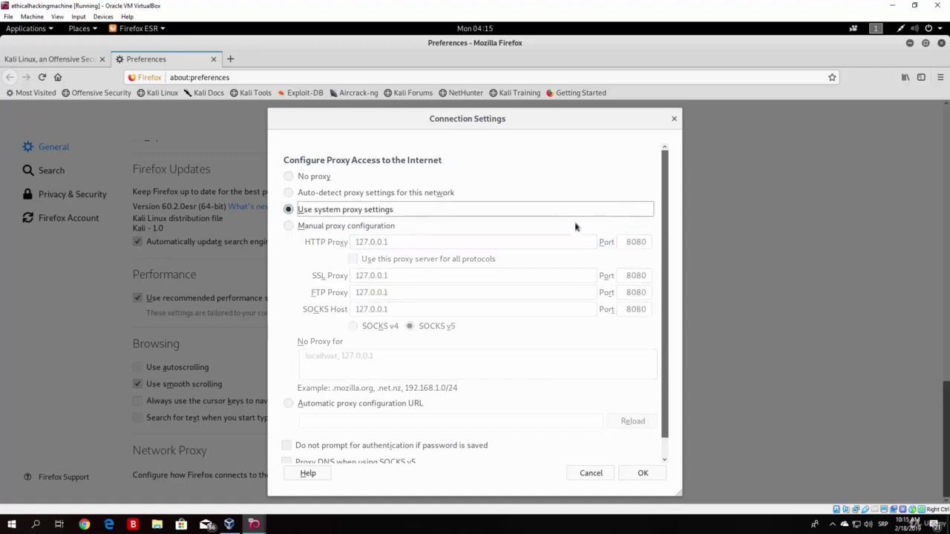
{"action": "left_click", "coordinate": [290, 226]}
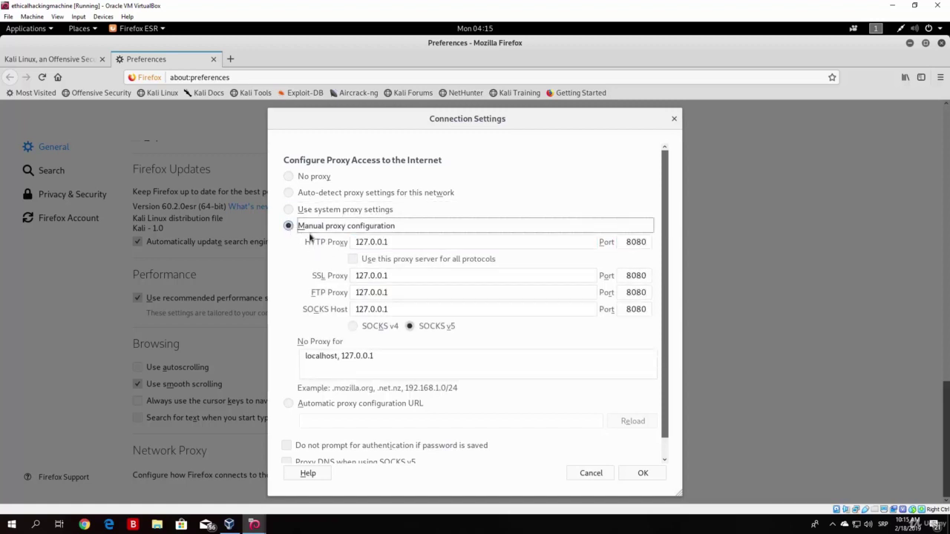
{"action": "left_click_drag", "start_coordinate": [305, 244], "coordinate": [353, 300]}
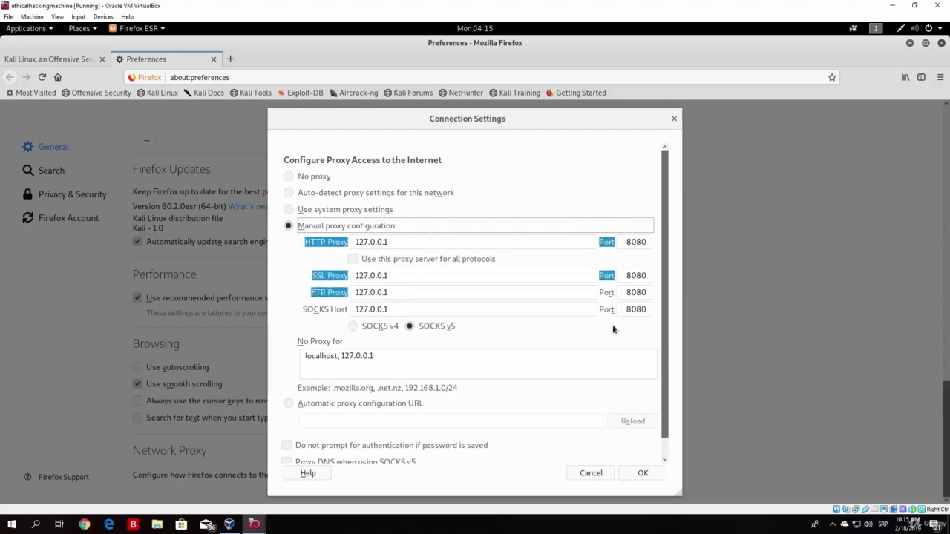
{"action": "left_click", "coordinate": [296, 276]}
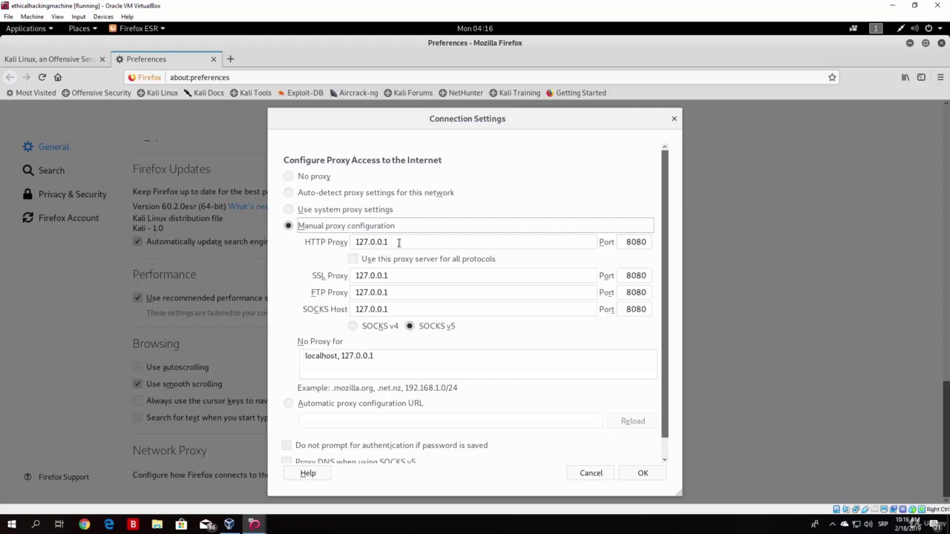
{"action": "left_click", "coordinate": [647, 242]}
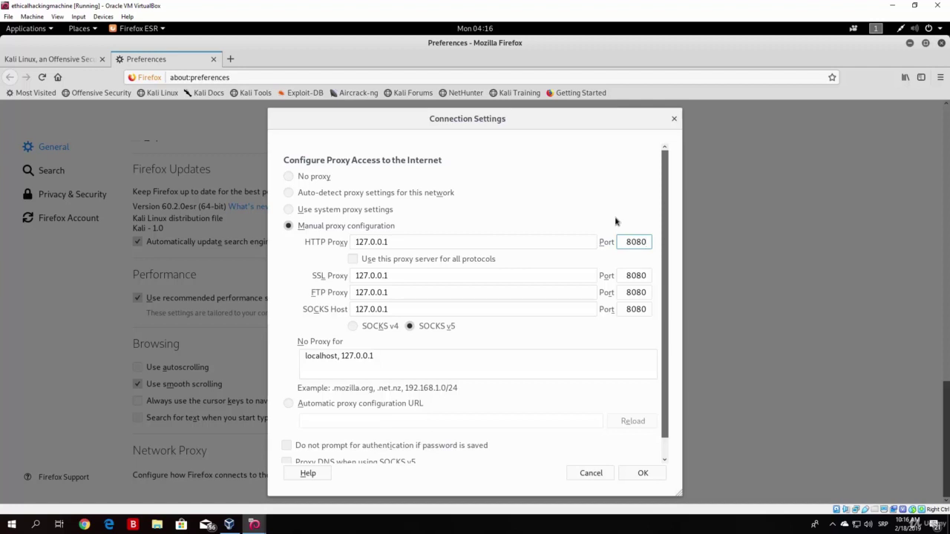
{"action": "left_click", "coordinate": [620, 257]}
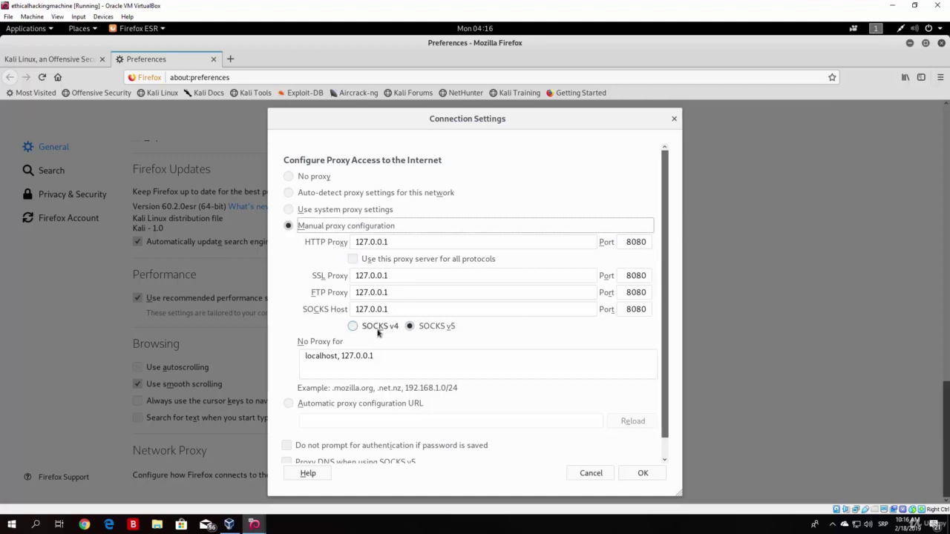
- Choose SOCKS v5 for the SOCKS host and save the connection settings
{"action": "left_click", "coordinate": [357, 331]}
{"action": "left_click", "coordinate": [409, 330]}
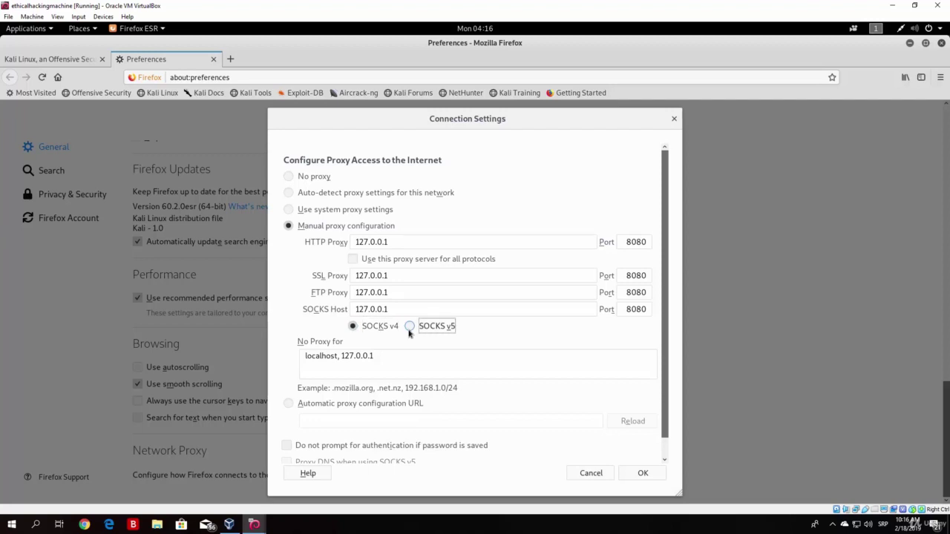
{"action": "left_click", "coordinate": [409, 330]}
{"action": "left_click", "coordinate": [643, 474]}
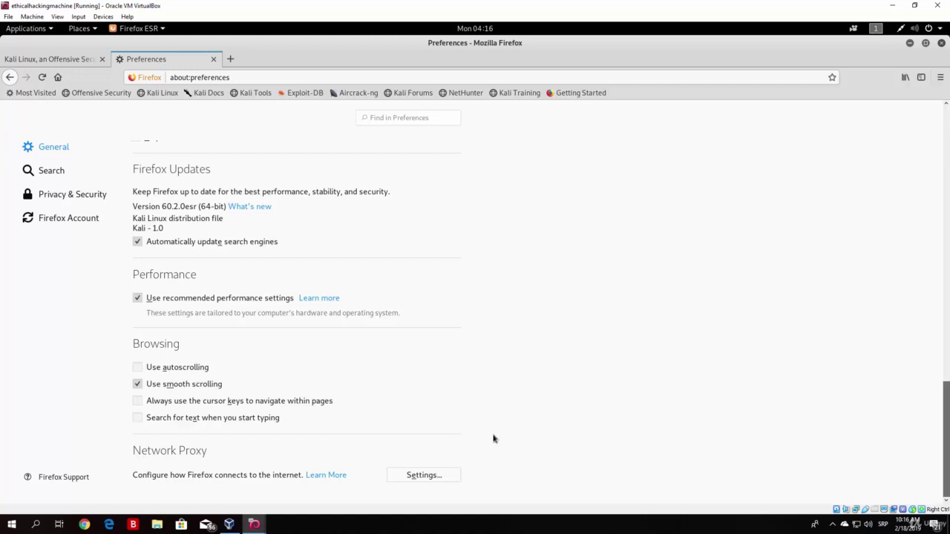
- Reopen the connection settings to check that manual proxy configuration is selected, and close them with OK
{"action": "left_click", "coordinate": [425, 476]}
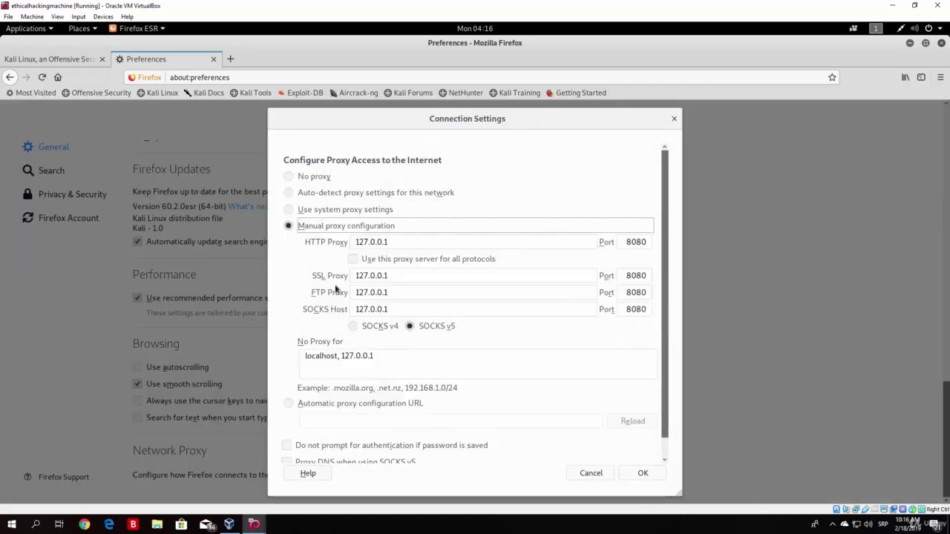
{"action": "left_click", "coordinate": [302, 227]}
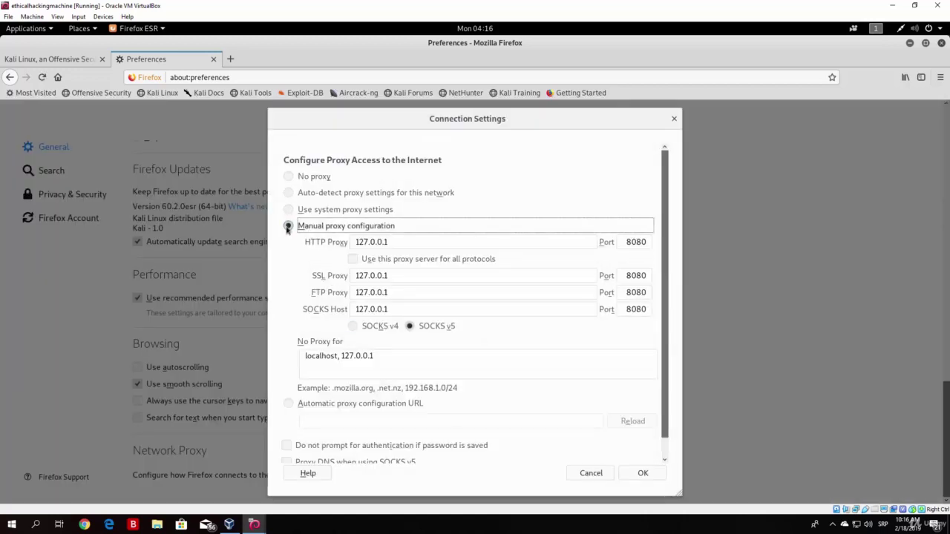
{"action": "left_click", "coordinate": [641, 474]}
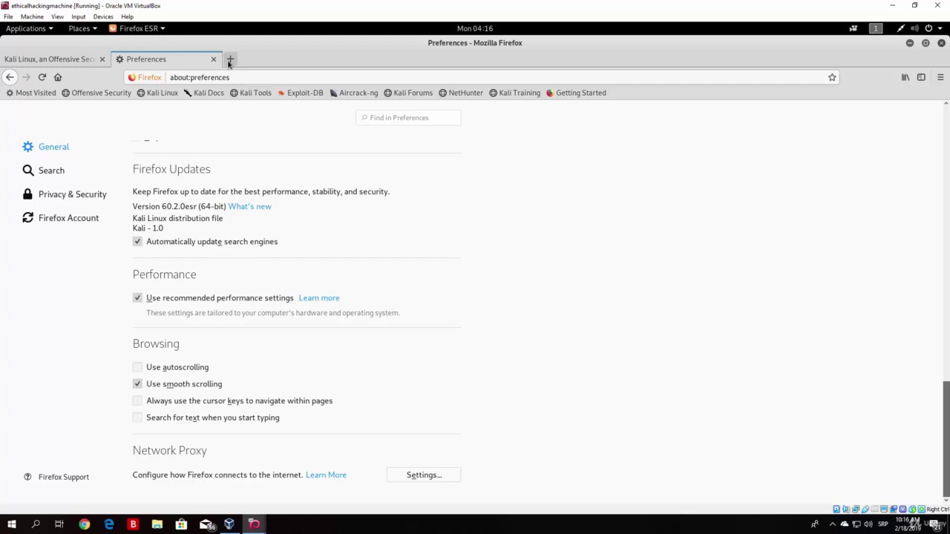
- Load google.com in a new tab
{"action": "left_click", "coordinate": [230, 59]}
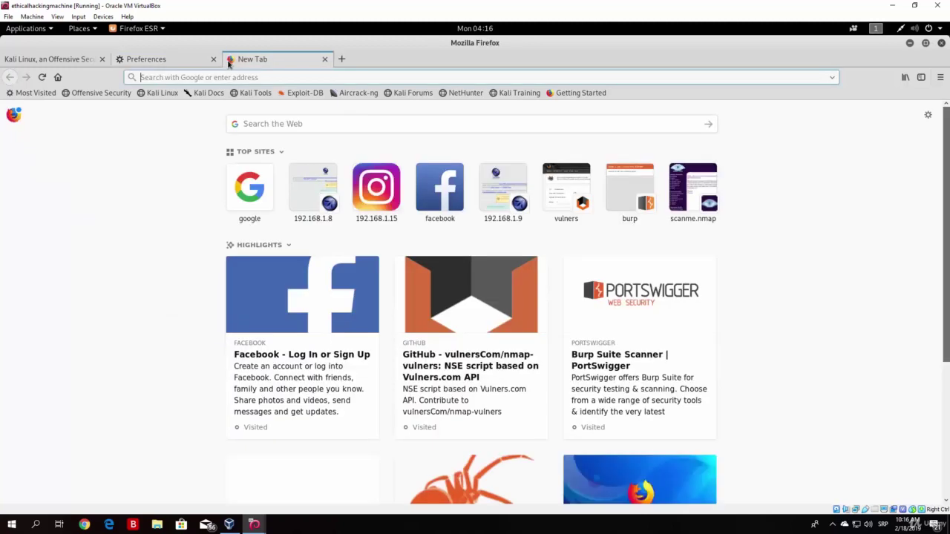
{"action": "type", "text": "google.com"}
{"action": "key", "text": "Return"}
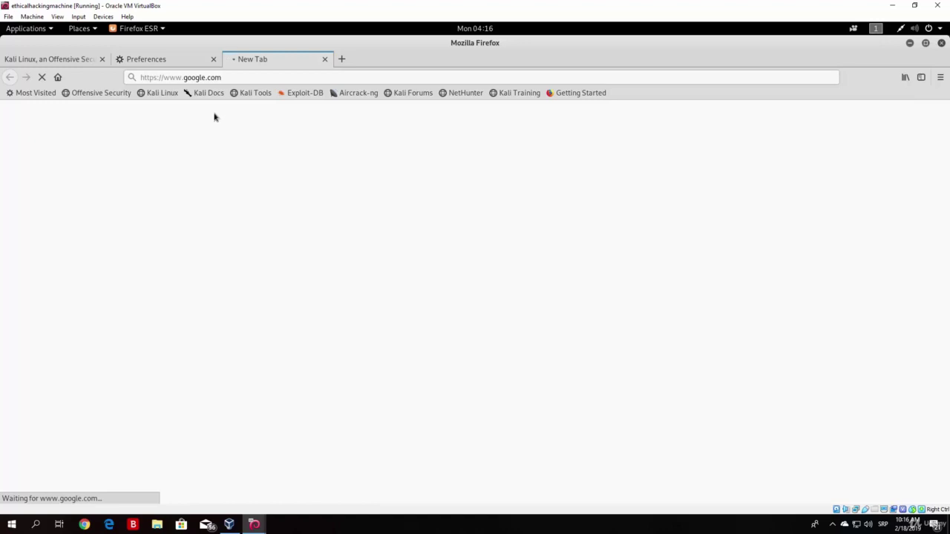
- Turn request interception off in Burp Suite's proxy and return to the maximized Firefox window
{"action": "left_click", "coordinate": [925, 45]}
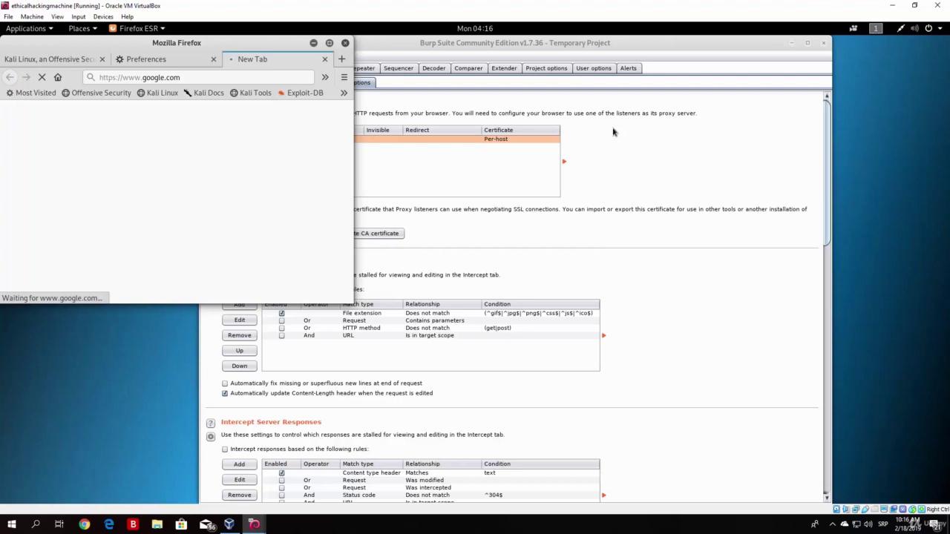
{"action": "left_click", "coordinate": [612, 132]}
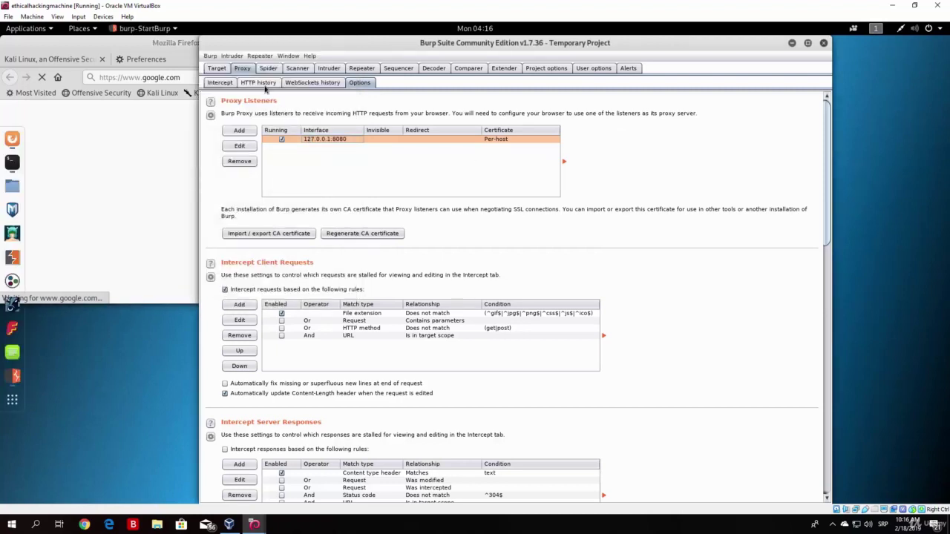
{"action": "left_click", "coordinate": [220, 83]}
{"action": "left_click", "coordinate": [335, 112]}
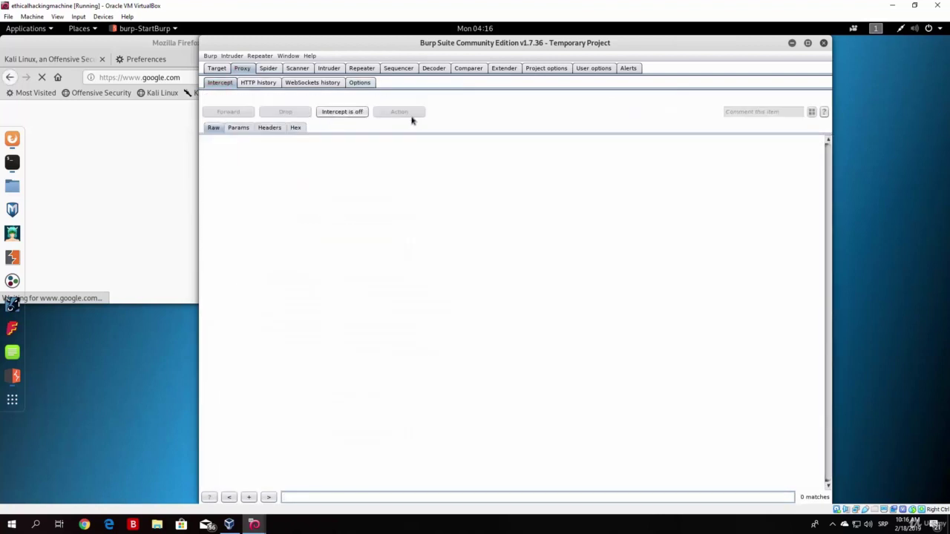
{"action": "left_click", "coordinate": [149, 51]}
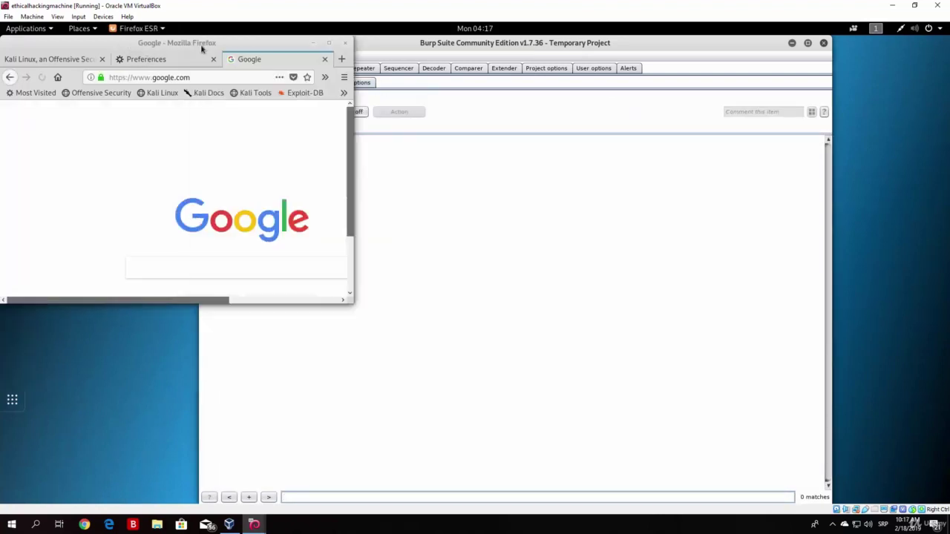
{"action": "left_click", "coordinate": [329, 45]}
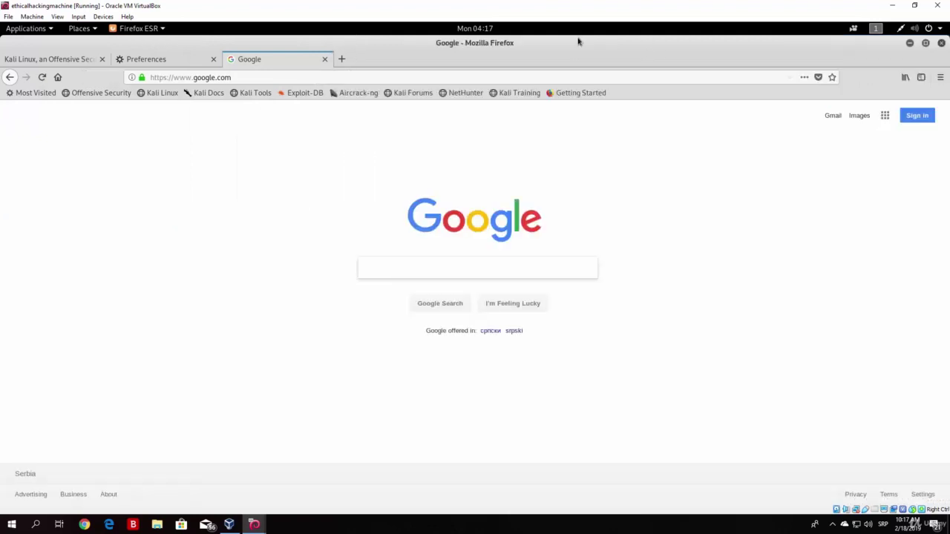
- Open the OWASP Broken Web Applications page at 192.168.1.9 in a new tab
{"action": "left_click", "coordinate": [341, 60]}
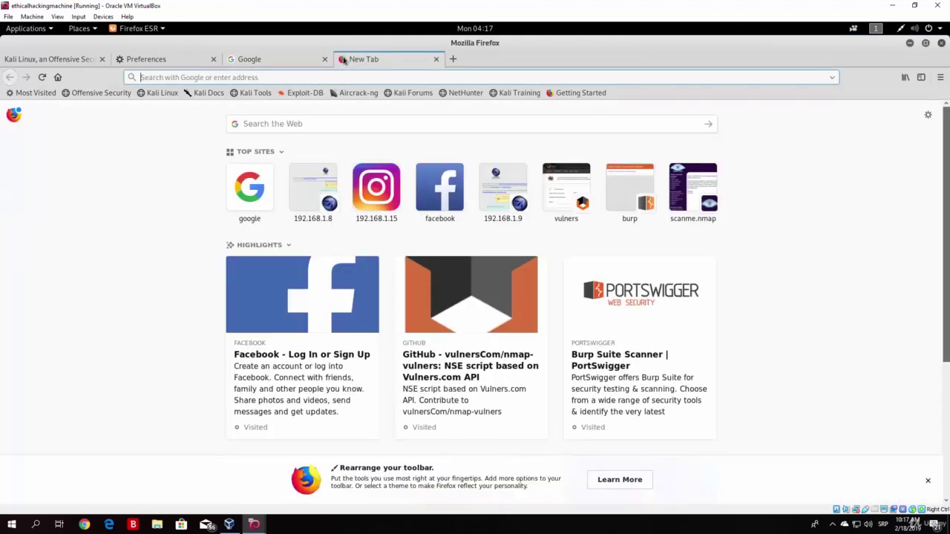
{"action": "type", "text": "http"}
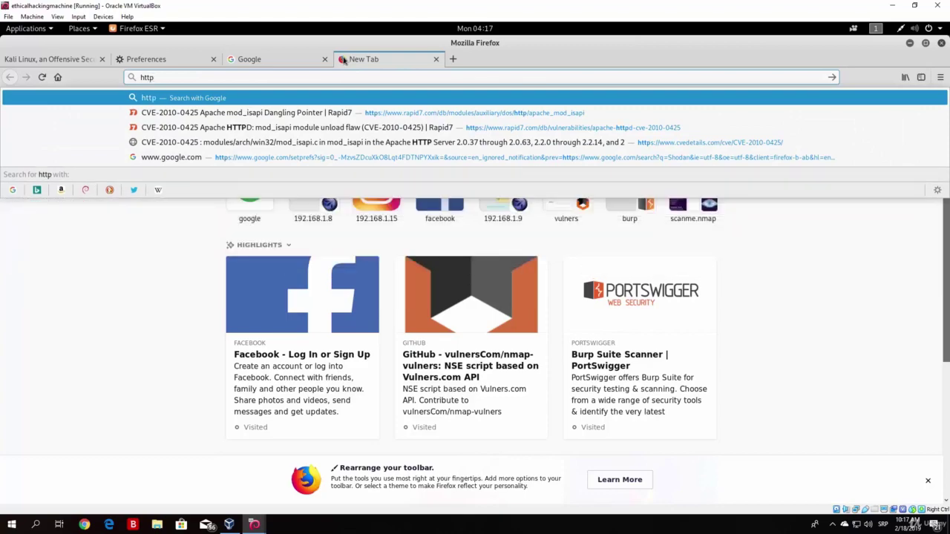
{"action": "type", "text": ":"}
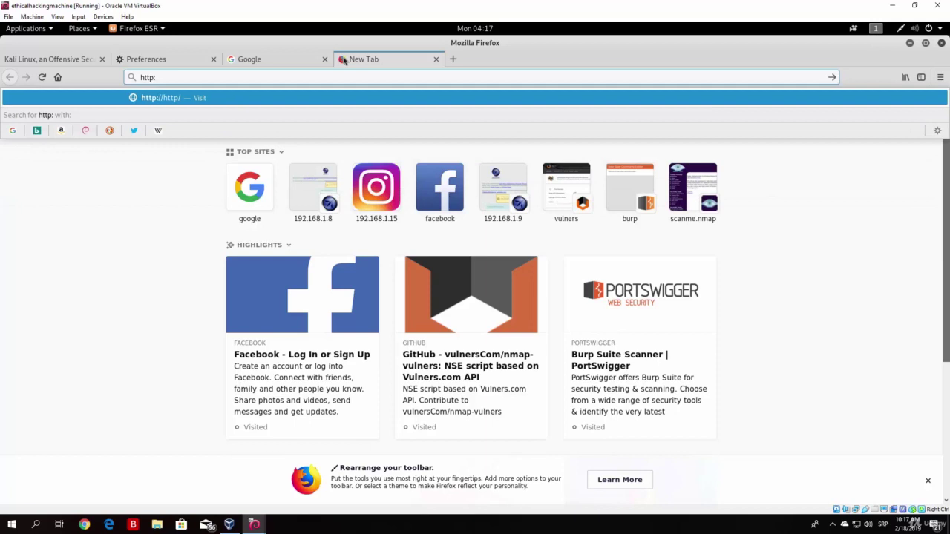
{"action": "type", "text": "//"}
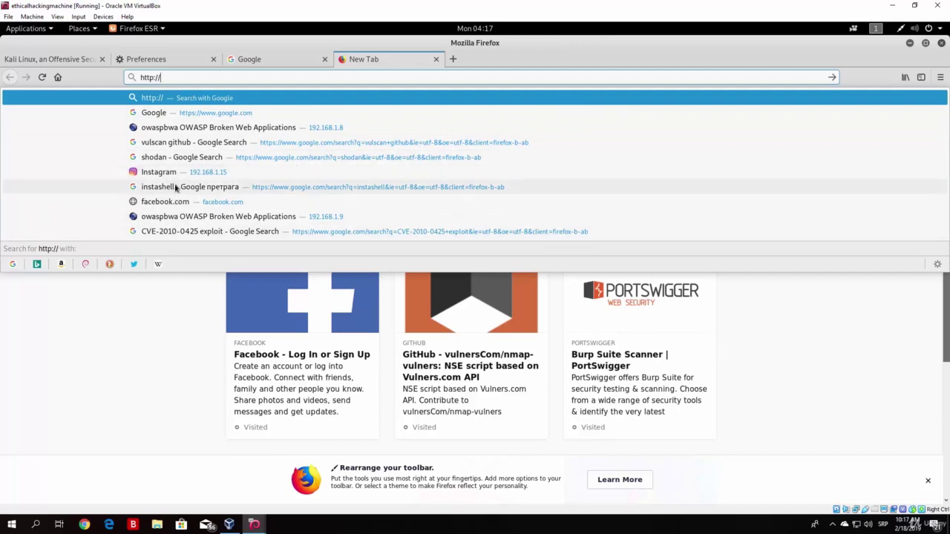
{"action": "left_click", "coordinate": [264, 217]}
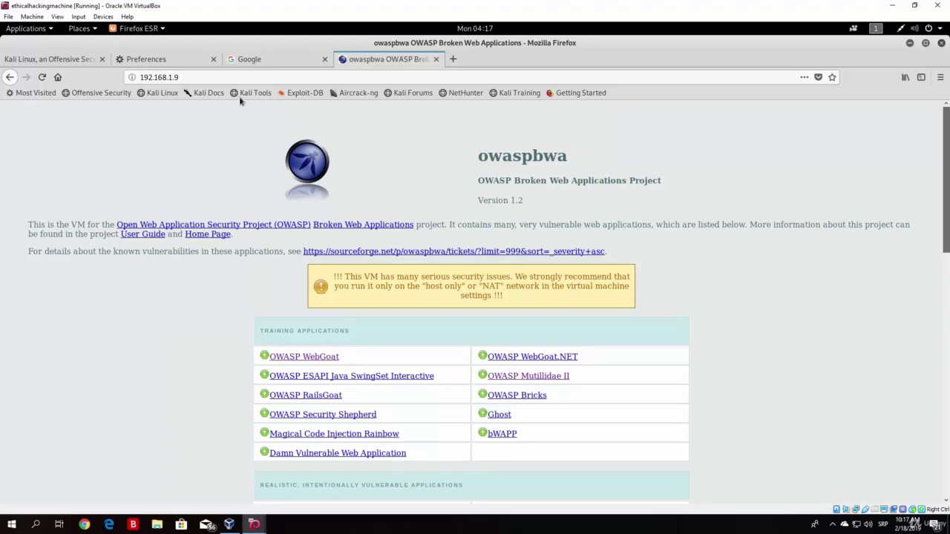
- Reload the OWASP Broken Web Applications page and switch back to Burp Suite
{"action": "left_click", "coordinate": [256, 60]}
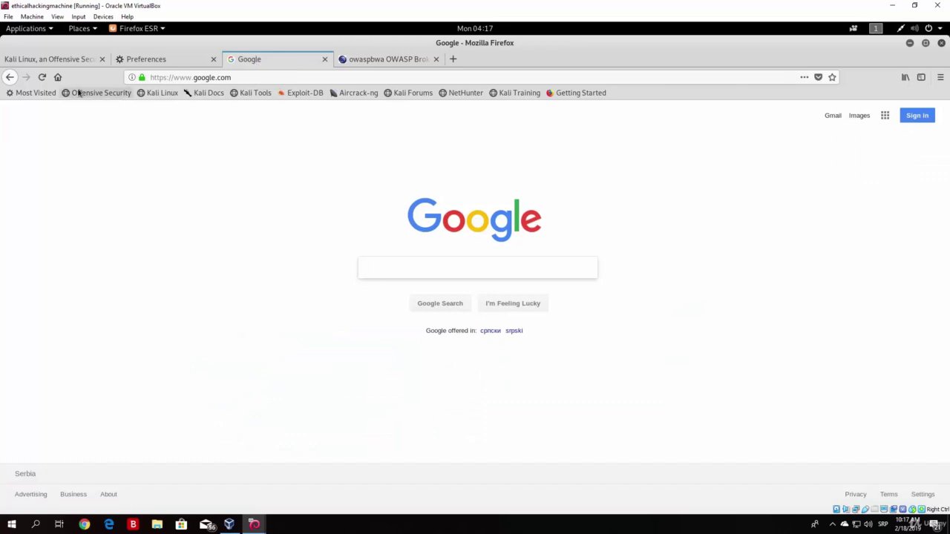
{"action": "left_click", "coordinate": [388, 58]}
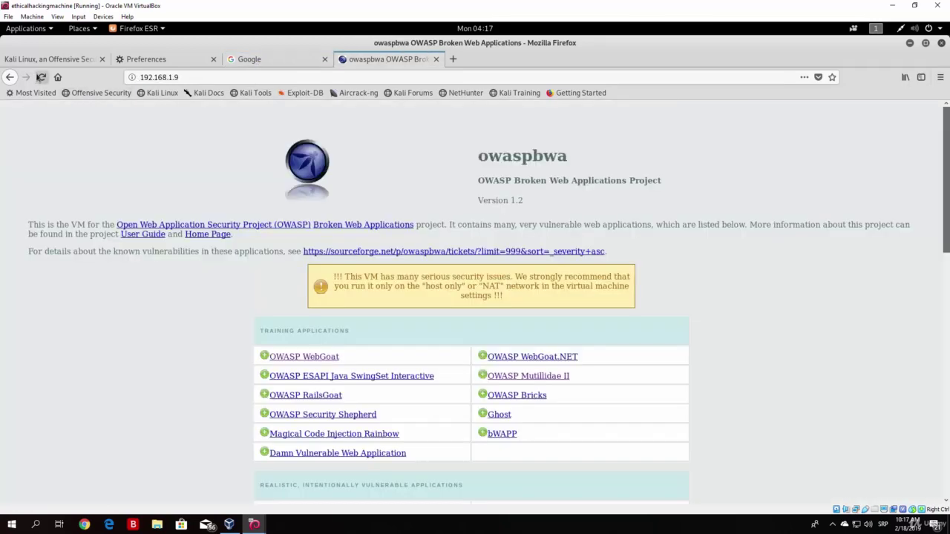
{"action": "left_click", "coordinate": [41, 78]}
{"action": "left_click", "coordinate": [910, 44]}
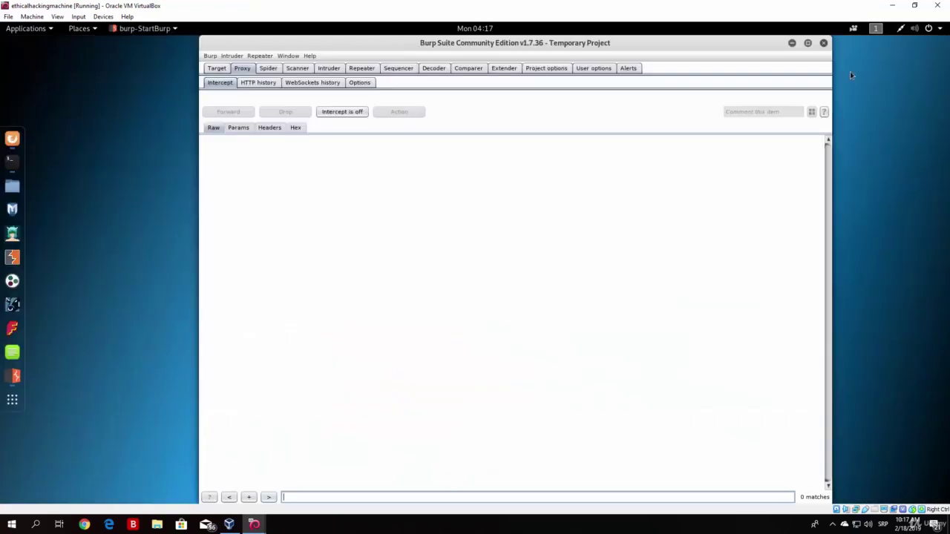
- Turn request interception on in Burp Suite's proxy, and close the Google and Preferences tabs in Firefox
{"action": "left_click", "coordinate": [336, 115]}
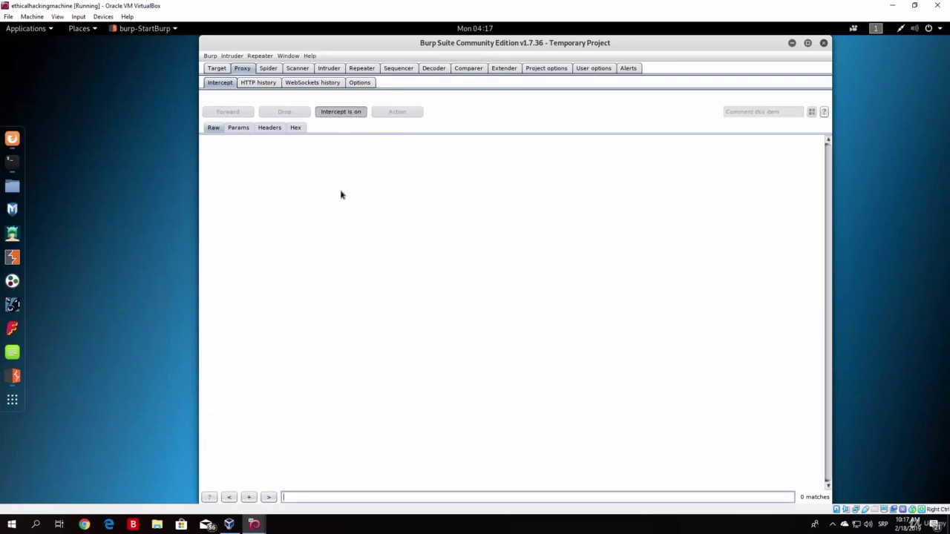
{"action": "left_click", "coordinate": [12, 139]}
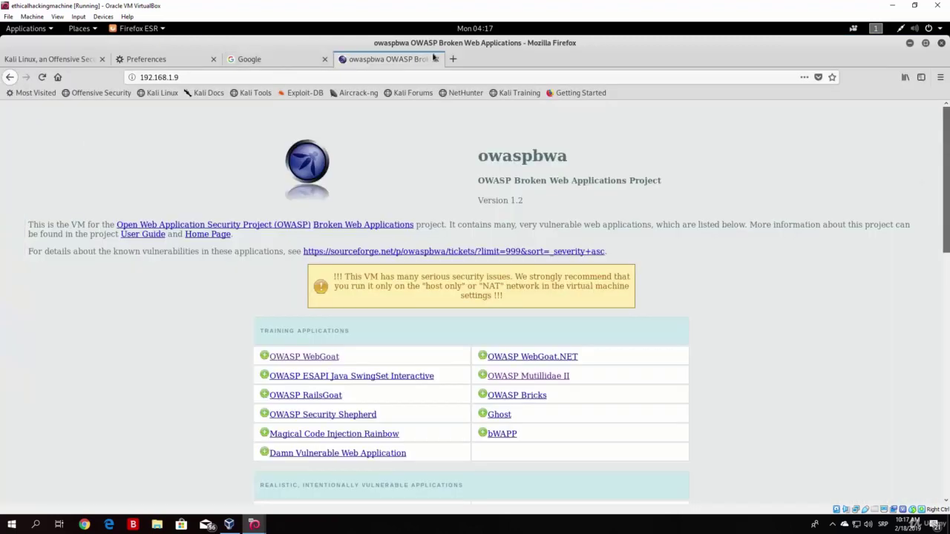
{"action": "left_click", "coordinate": [324, 58]}
{"action": "left_click", "coordinate": [212, 58]}
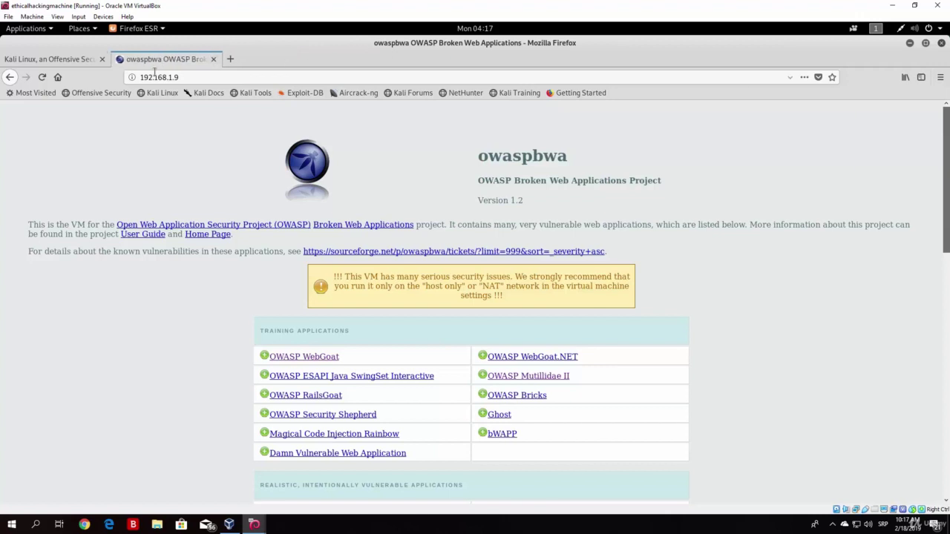
- Reload the OWASP Broken Web Applications page and examine the intercepted request and its host line in Burp Suite
{"action": "left_click", "coordinate": [42, 77]}
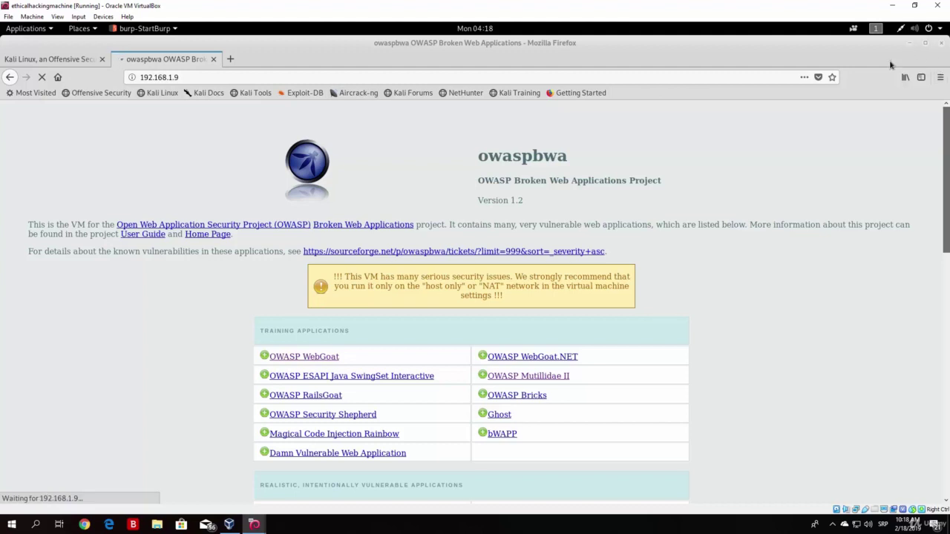
{"action": "left_click", "coordinate": [909, 42]}
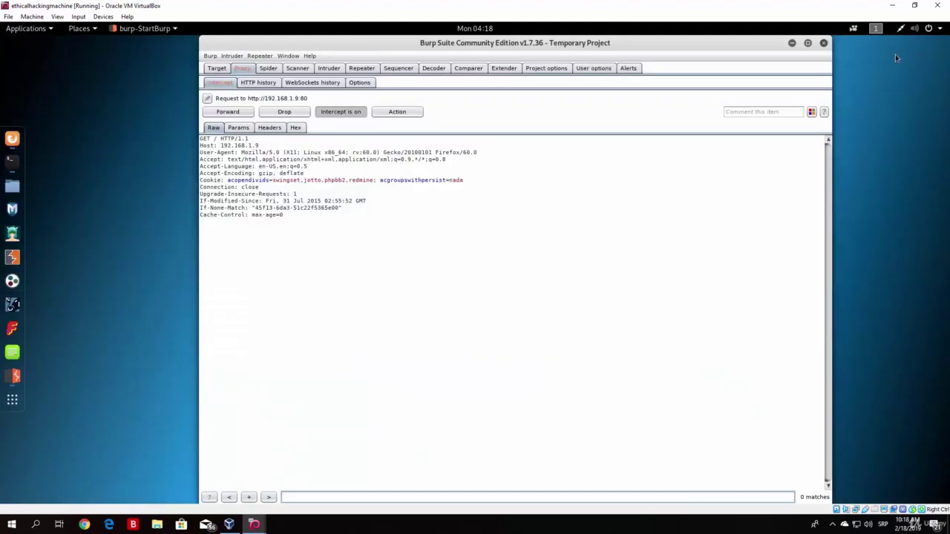
{"action": "left_click_drag", "start_coordinate": [290, 215], "coordinate": [172, 139]}
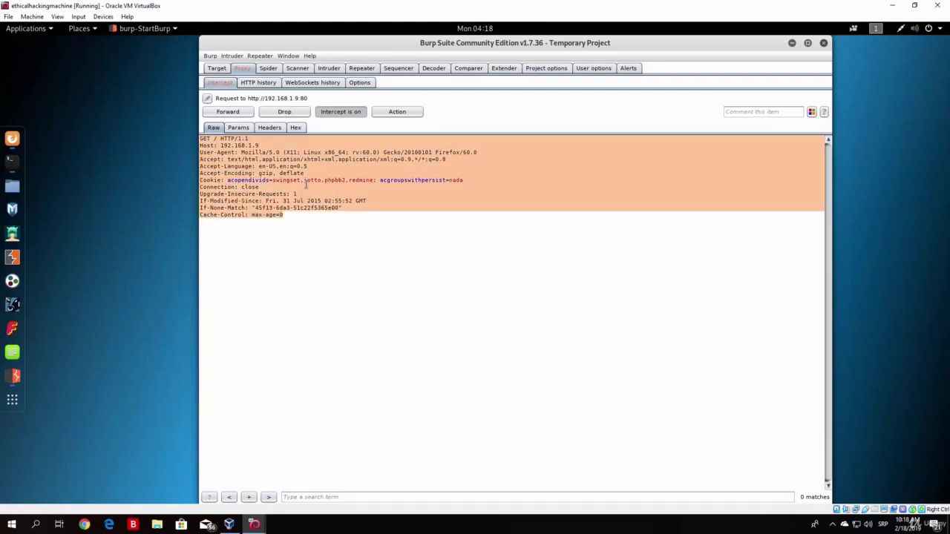
{"action": "left_click_drag", "start_coordinate": [260, 145], "coordinate": [222, 145]}
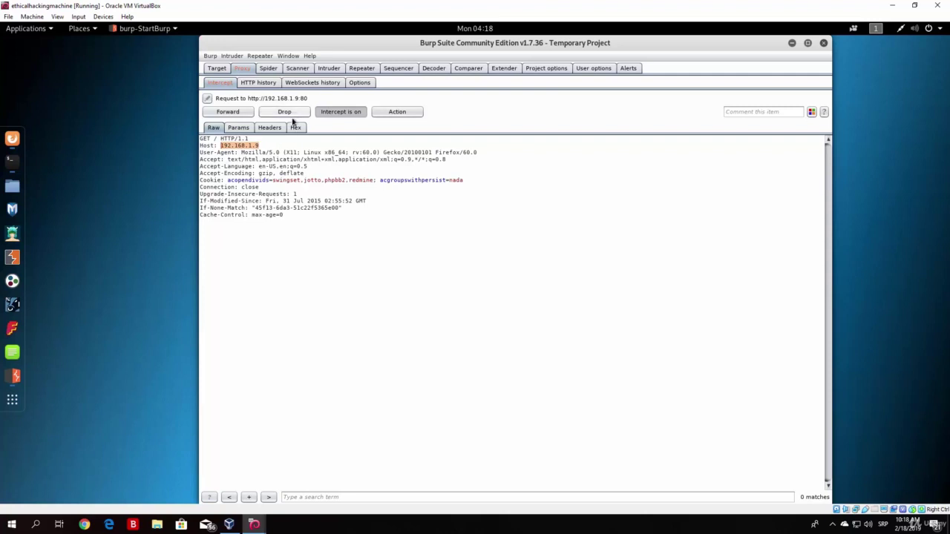
- Forward the intercepted request to 192.168.1.9 and return to the OWASP page in Firefox
{"action": "left_click", "coordinate": [230, 112]}
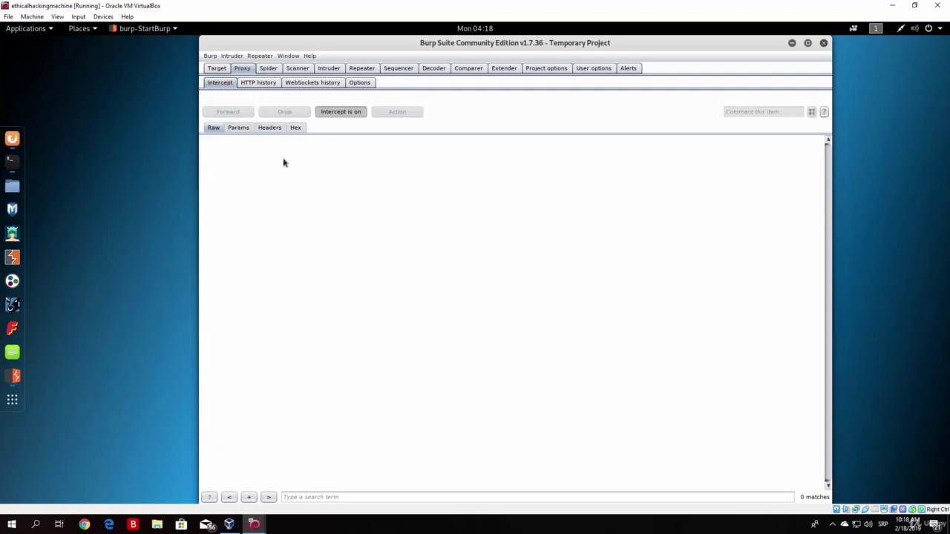
{"action": "right_click", "coordinate": [9, 143]}
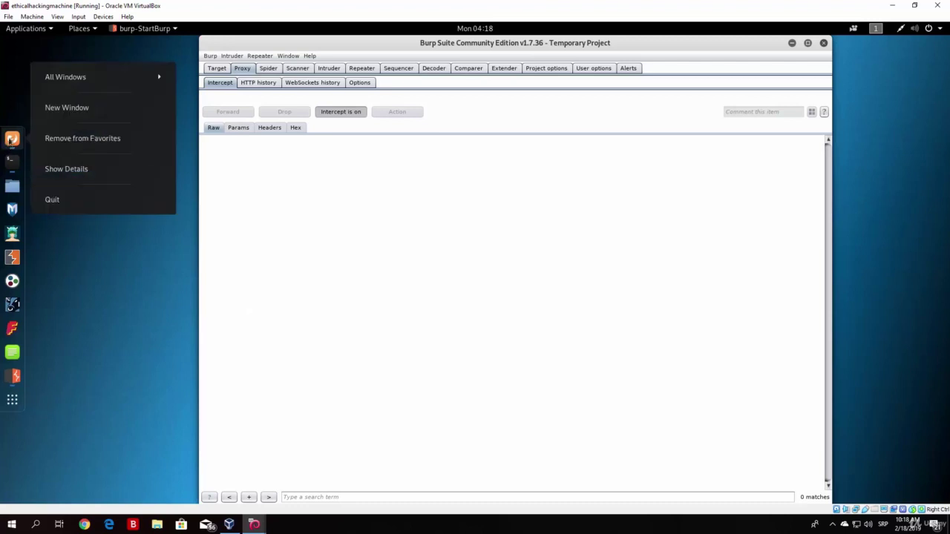
{"action": "left_click", "coordinate": [98, 220]}
{"action": "left_click", "coordinate": [21, 140]}
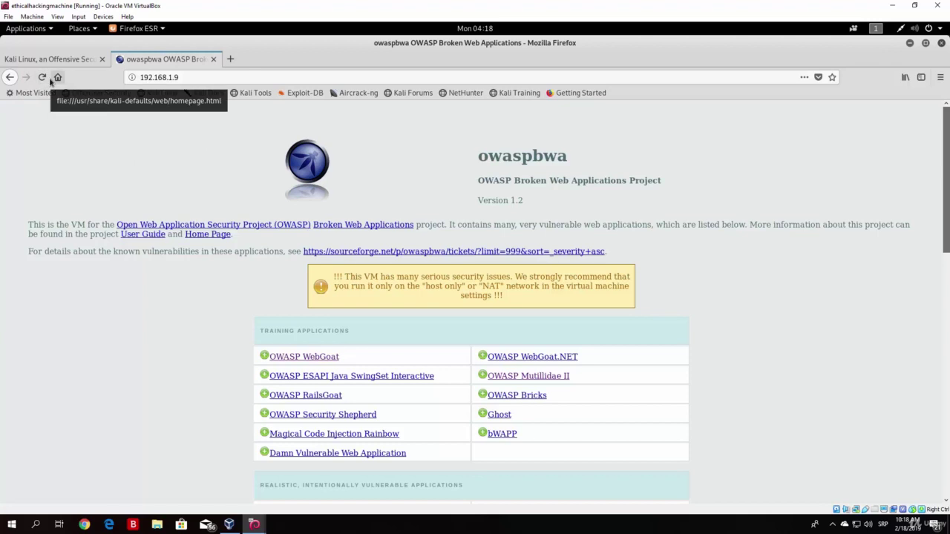
- Turn request interception off in Burp Suite, reload the OWASP page in Firefox and look through it
{"action": "left_click", "coordinate": [910, 43]}
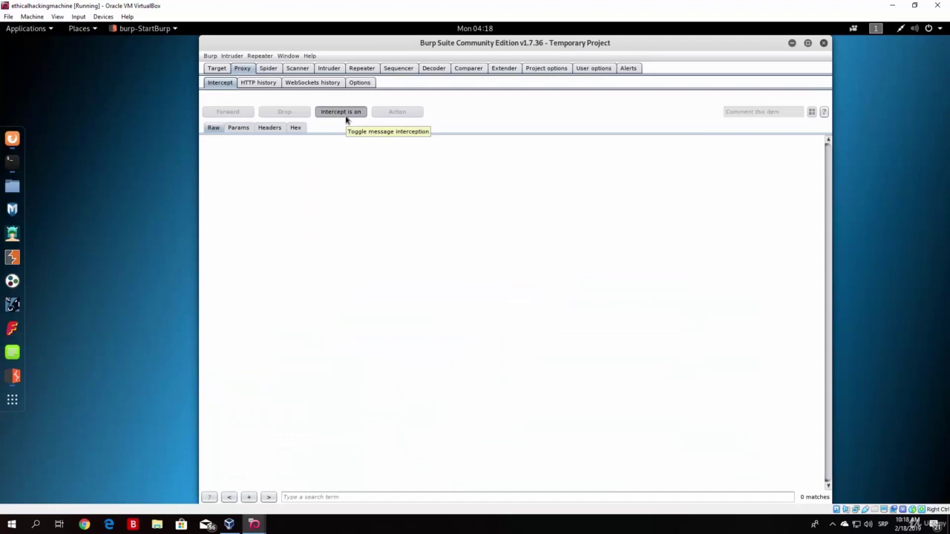
{"action": "left_click", "coordinate": [346, 115]}
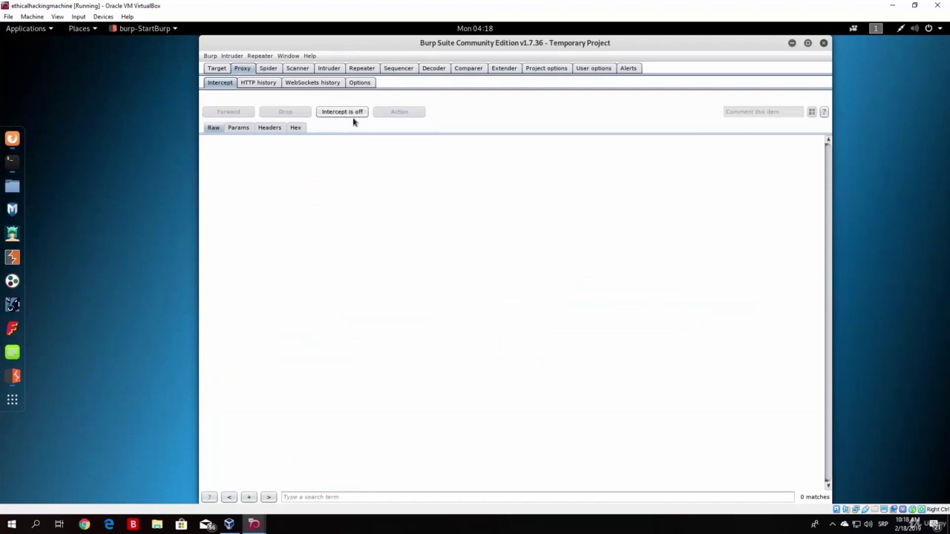
{"action": "left_click", "coordinate": [12, 138]}
{"action": "left_click", "coordinate": [41, 78]}
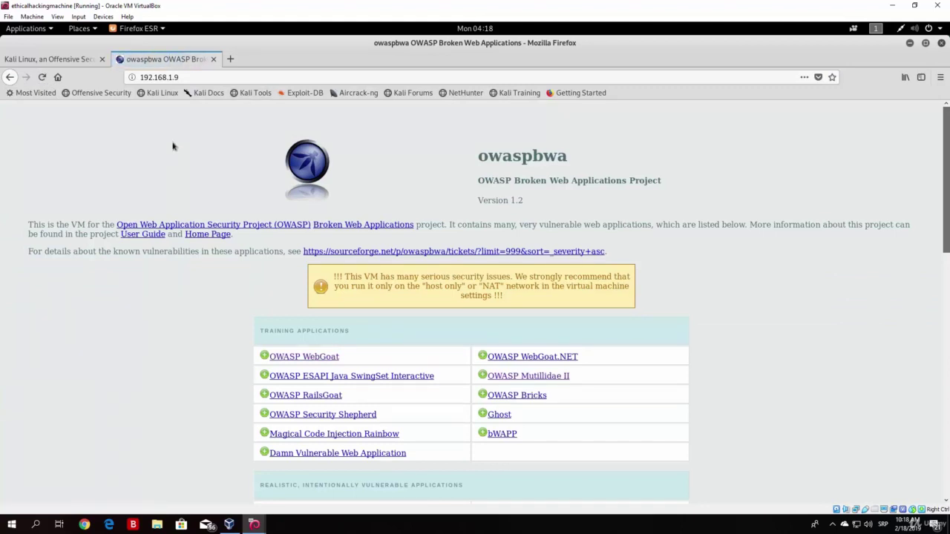
{"action": "scroll", "coordinate": [946, 152], "scroll_direction": "down", "scroll_amount": 5}
{"action": "scroll", "coordinate": [946, 152], "scroll_direction": "up", "scroll_amount": 5}
- Switch to Burp Suite and check the proxy listener in the proxy options
{"action": "left_click", "coordinate": [910, 43]}
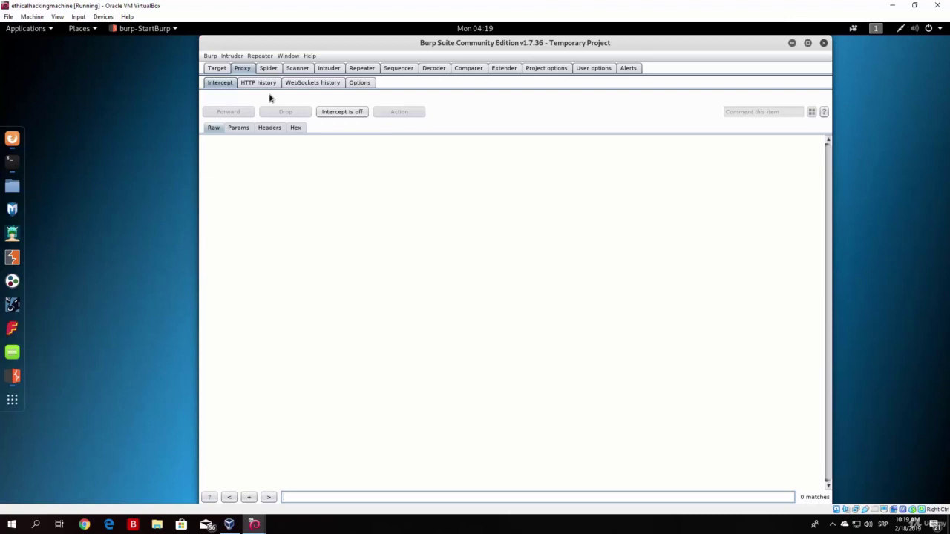
{"action": "left_click", "coordinate": [11, 139]}
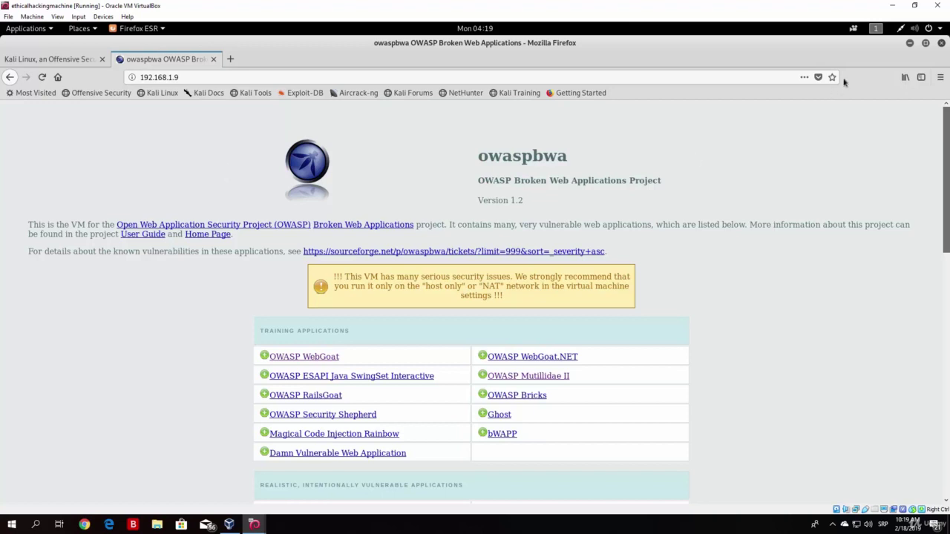
{"action": "left_click", "coordinate": [909, 43]}
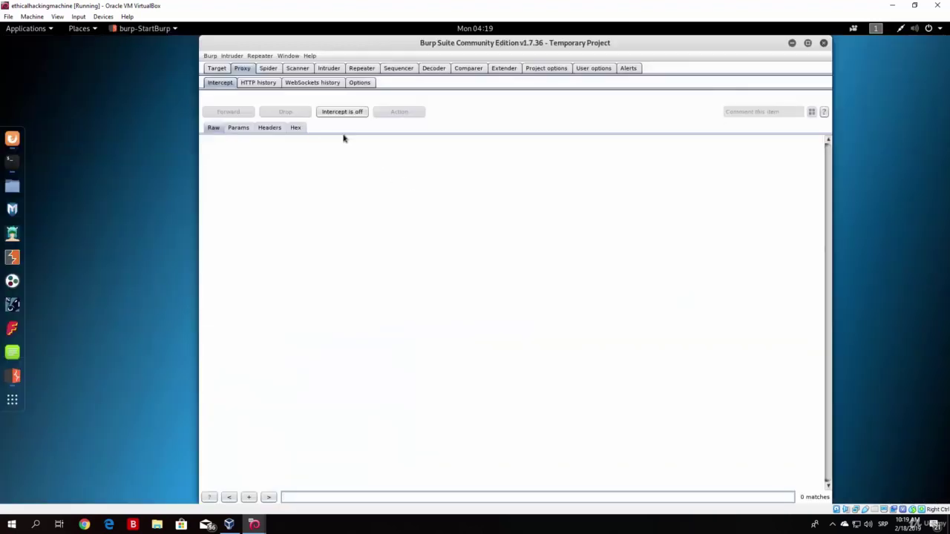
{"action": "left_click", "coordinate": [359, 82]}
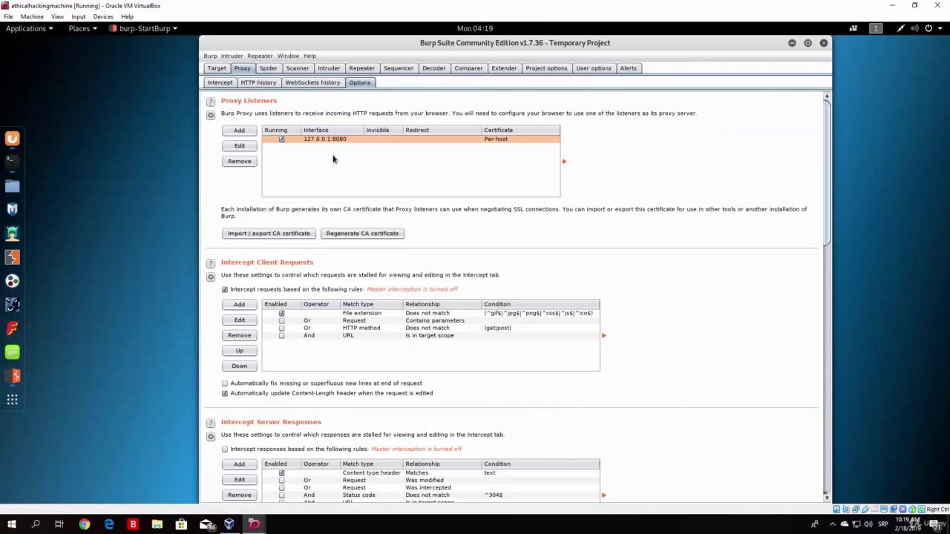
{"action": "left_click", "coordinate": [235, 83]}
- Review the manual proxy configuration in Firefox's connection settings
{"action": "left_click", "coordinate": [12, 138]}
{"action": "left_click", "coordinate": [48, 59]}
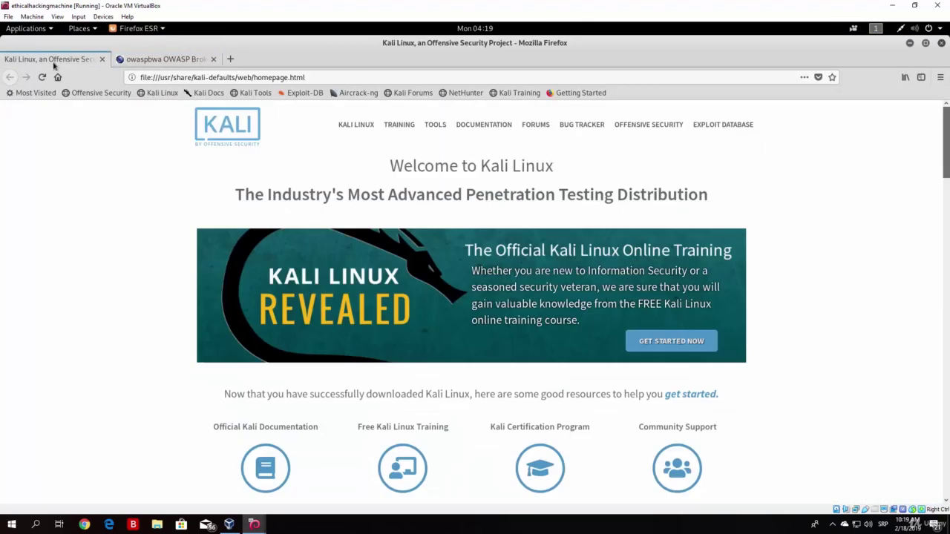
{"action": "left_click", "coordinate": [940, 77]}
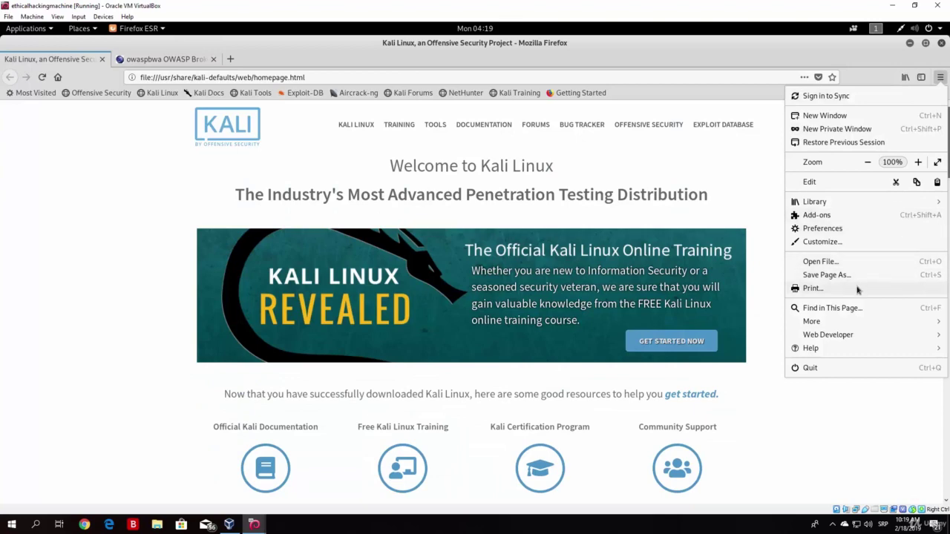
{"action": "left_click", "coordinate": [859, 230]}
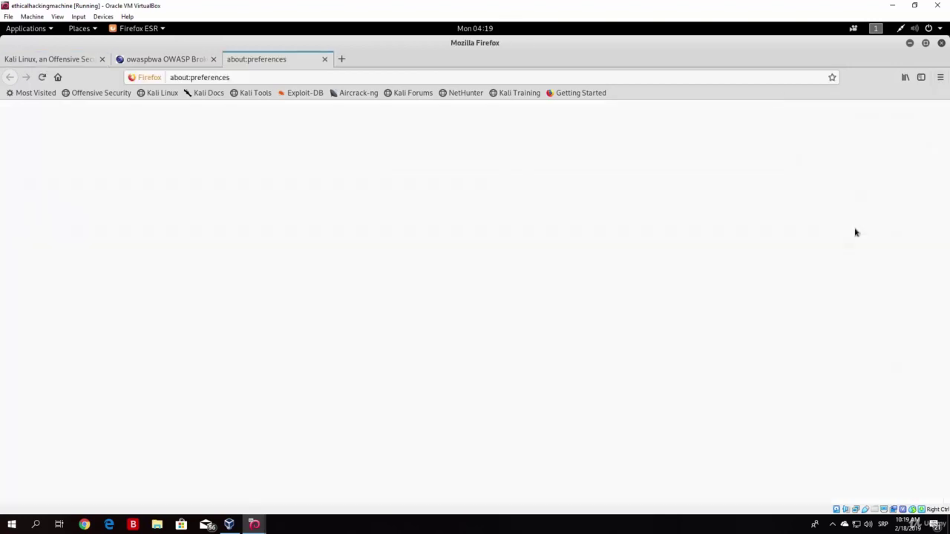
{"action": "scroll", "coordinate": [945, 398], "scroll_direction": "down", "scroll_amount": 15}
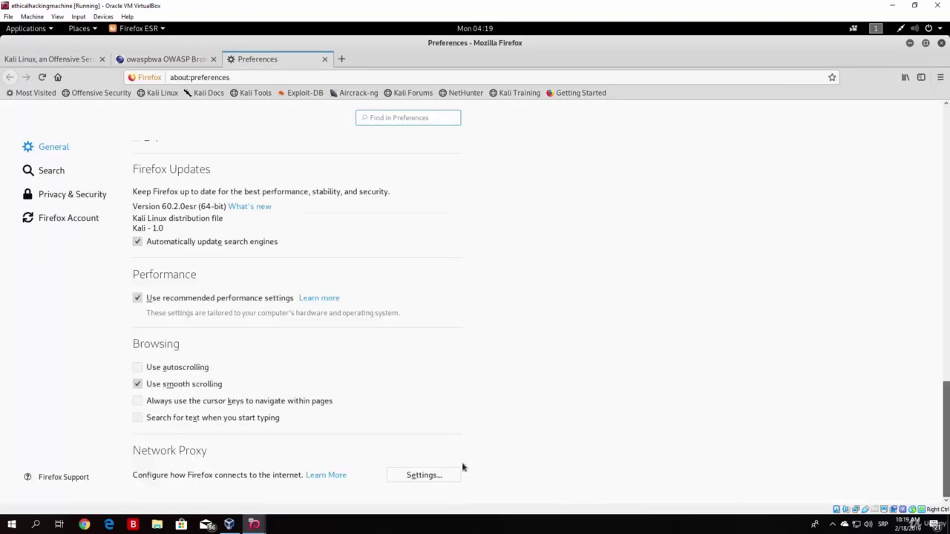
{"action": "left_click", "coordinate": [419, 475]}
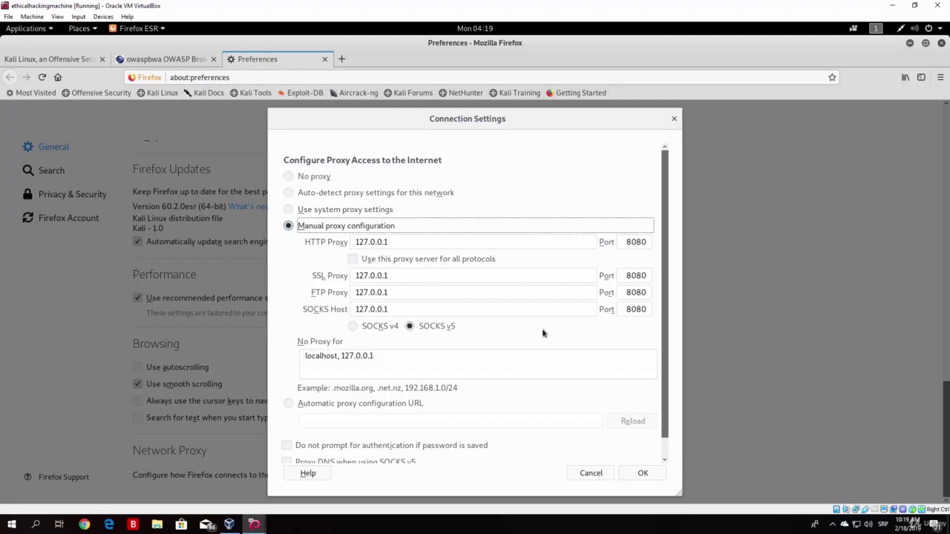
{"action": "left_click", "coordinate": [647, 473]}
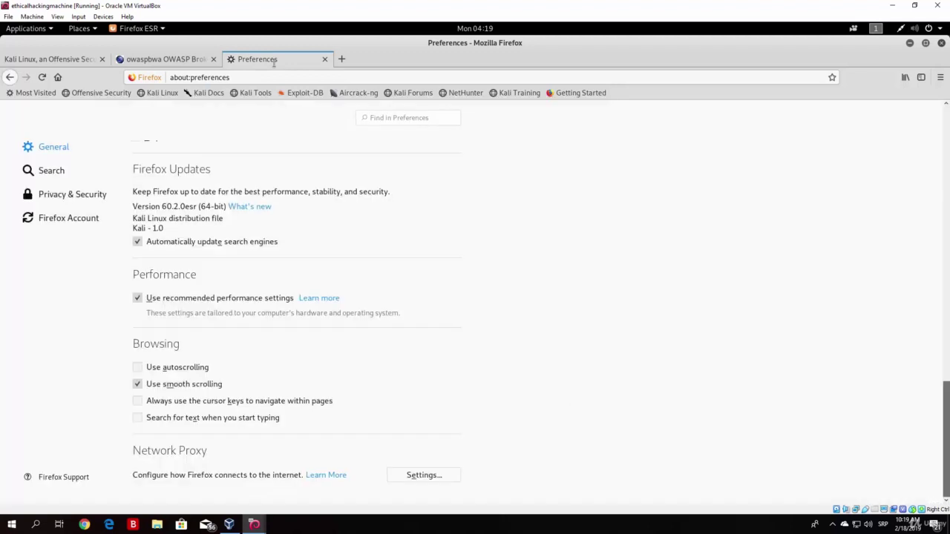
{"action": "left_click", "coordinate": [926, 43]}
{"action": "left_click", "coordinate": [403, 131]}
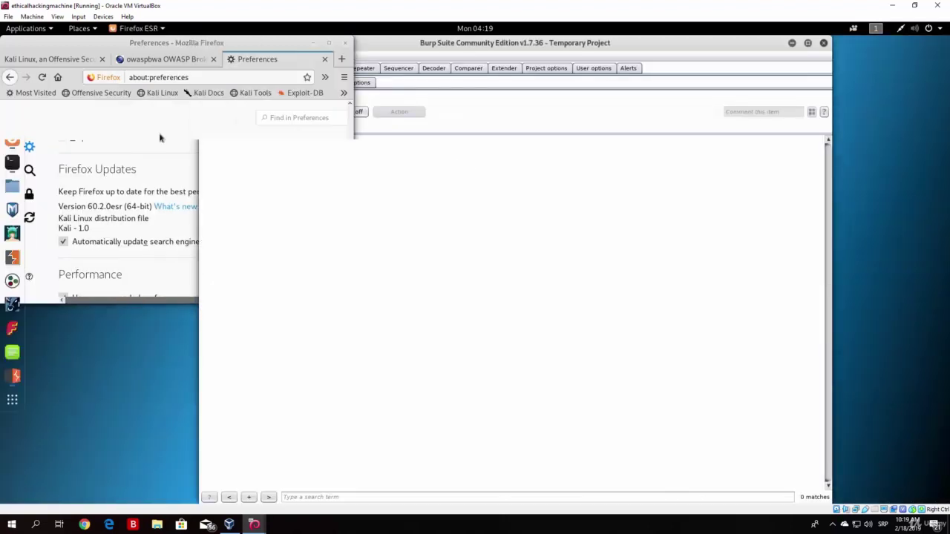
{"action": "left_click", "coordinate": [341, 58]}
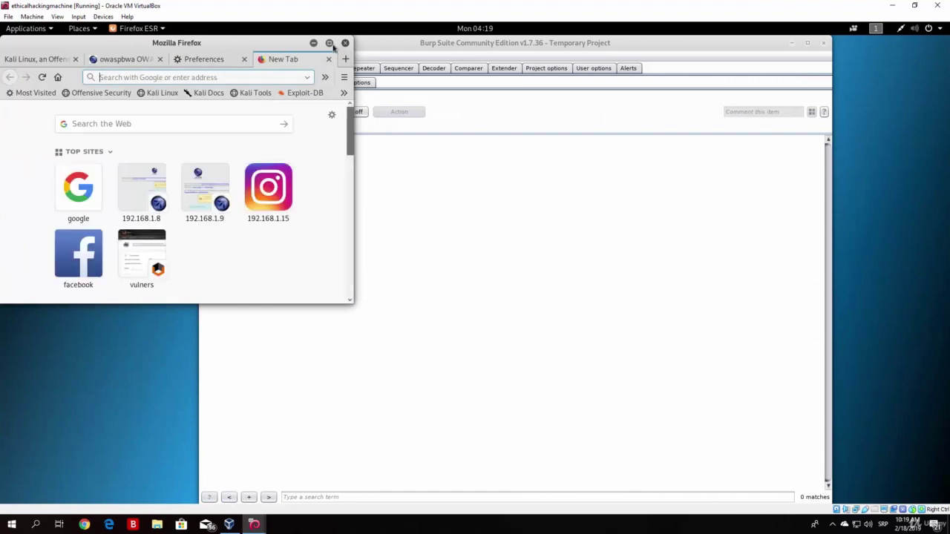
{"action": "left_click", "coordinate": [330, 43]}
{"action": "type", "text": "h"}
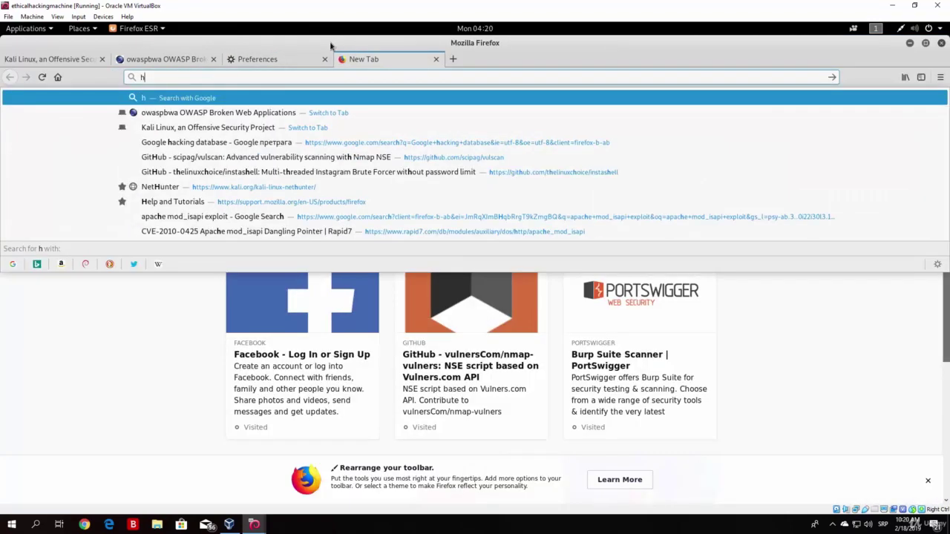
{"action": "type", "text": "ttp://"}
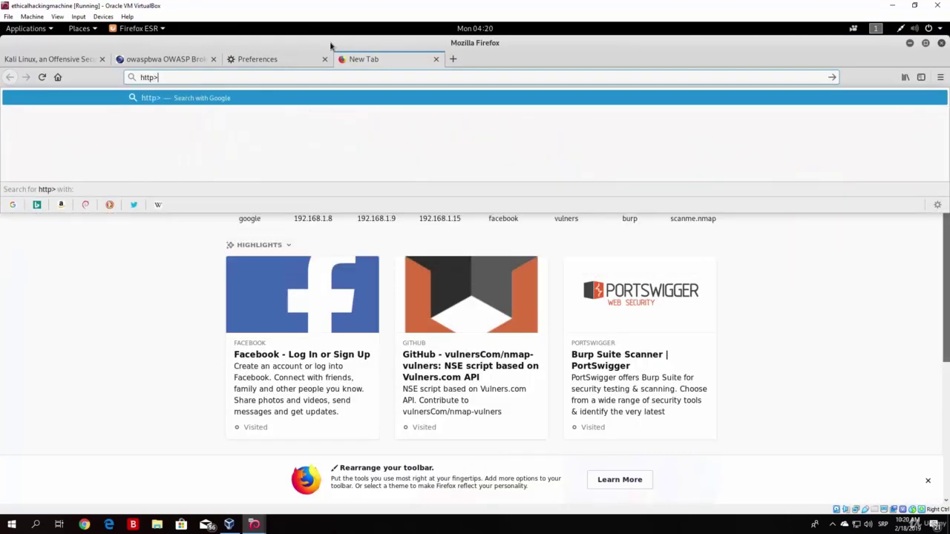
{"action": "key", "text": "BackSpace"}
{"action": "key", "text": "BackSpace"}
{"action": "type", "text": "/"}
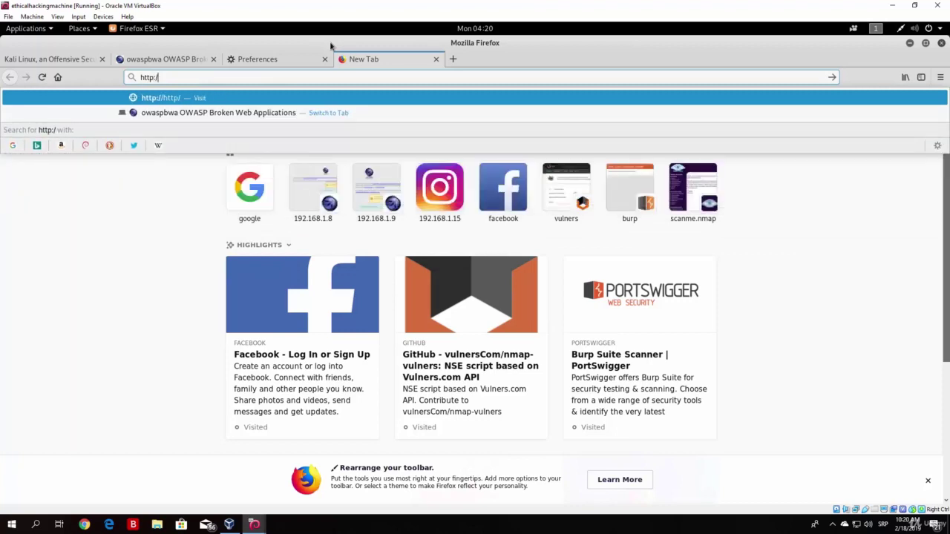
{"action": "type", "text": "/burp"}
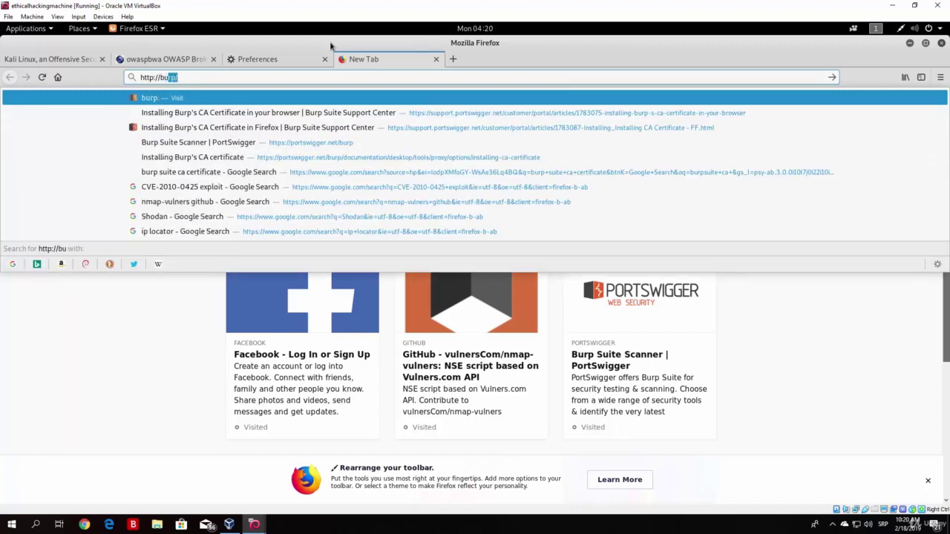
{"action": "key", "text": "Return"}
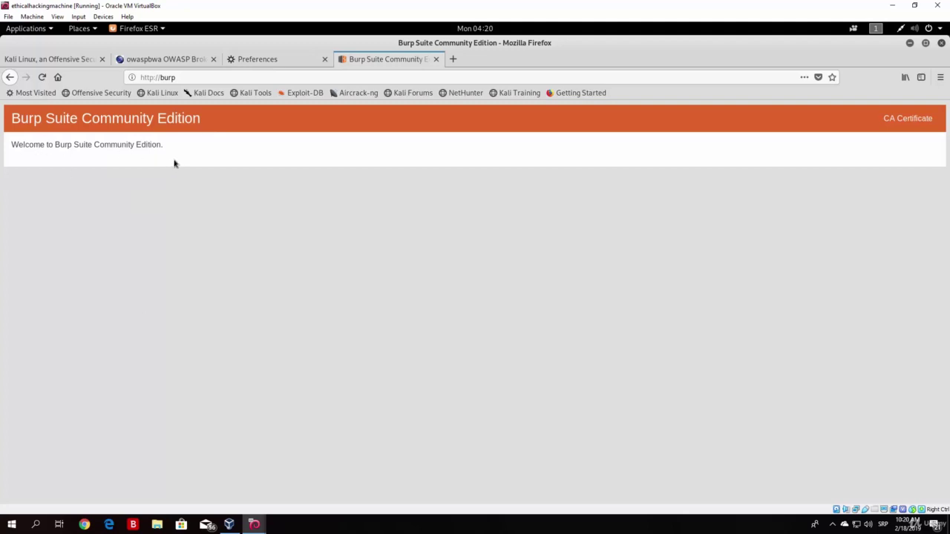
- Download Burp Suite's CA certificate, show it in the Downloads folder and select cacert.der there
{"action": "left_click", "coordinate": [897, 124]}
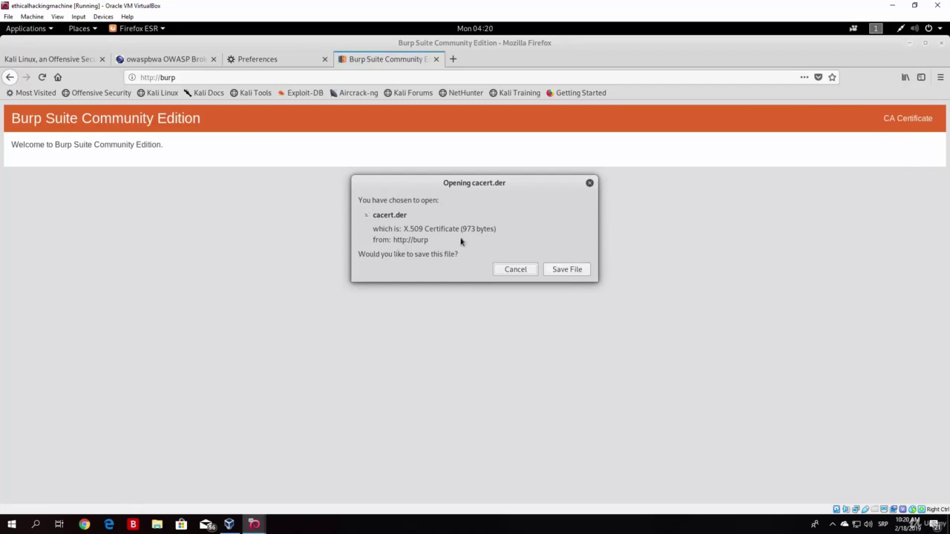
{"action": "left_click", "coordinate": [567, 270]}
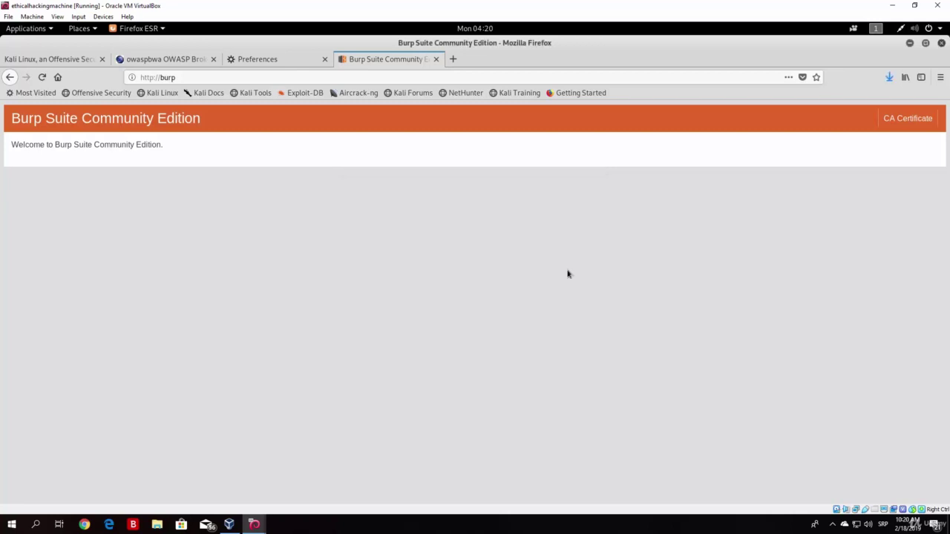
{"action": "left_click", "coordinate": [888, 78]}
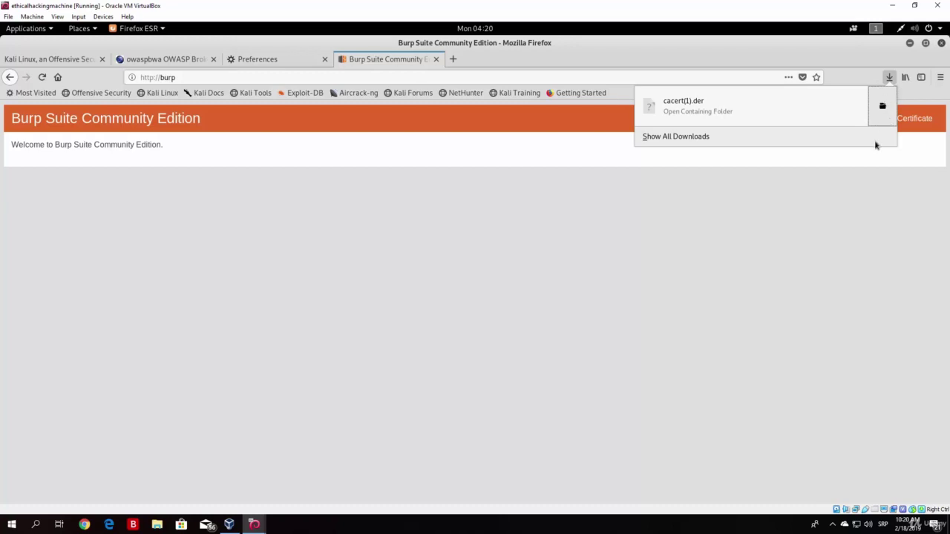
{"action": "left_click", "coordinate": [876, 112]}
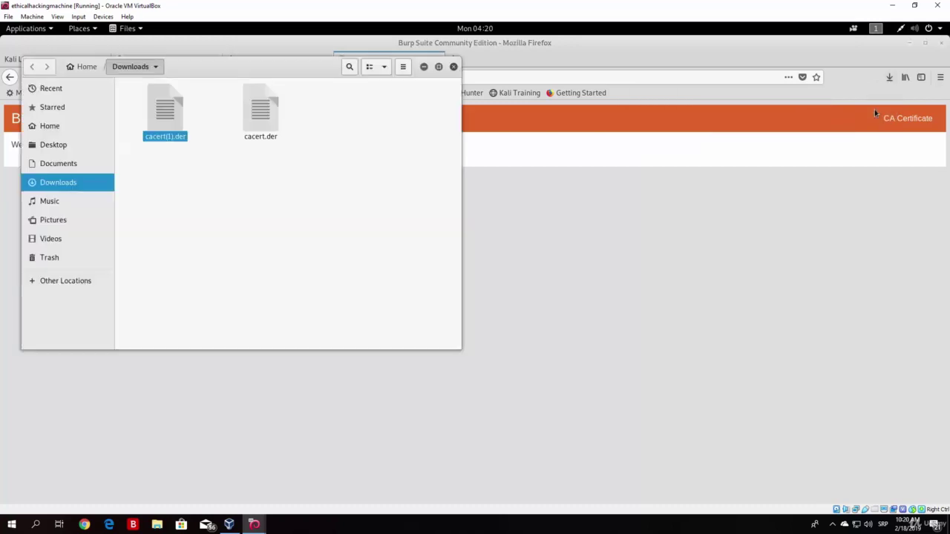
{"action": "left_click", "coordinate": [256, 117]}
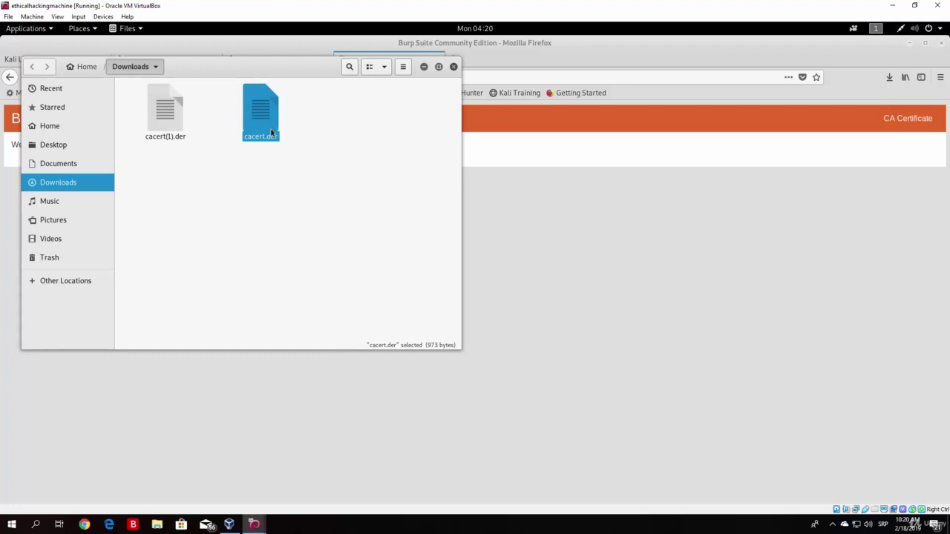
- Select the cacert(1).der file in the Downloads folder, minimize Firefox and move the file manager window over Burp Suite
{"action": "left_click_drag", "start_coordinate": [279, 164], "coordinate": [237, 103]}
{"action": "left_click_drag", "start_coordinate": [204, 171], "coordinate": [141, 85]}
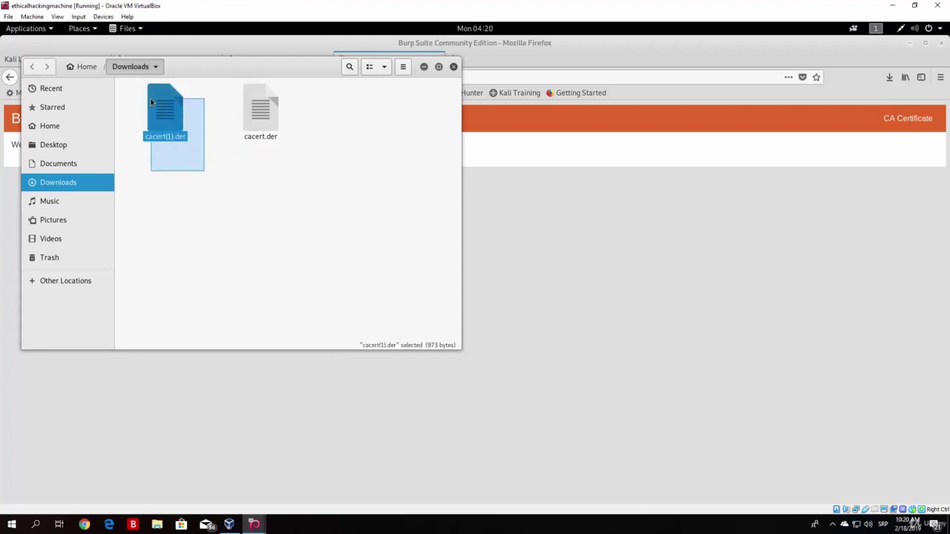
{"action": "left_click", "coordinate": [194, 187]}
{"action": "left_click", "coordinate": [172, 117]}
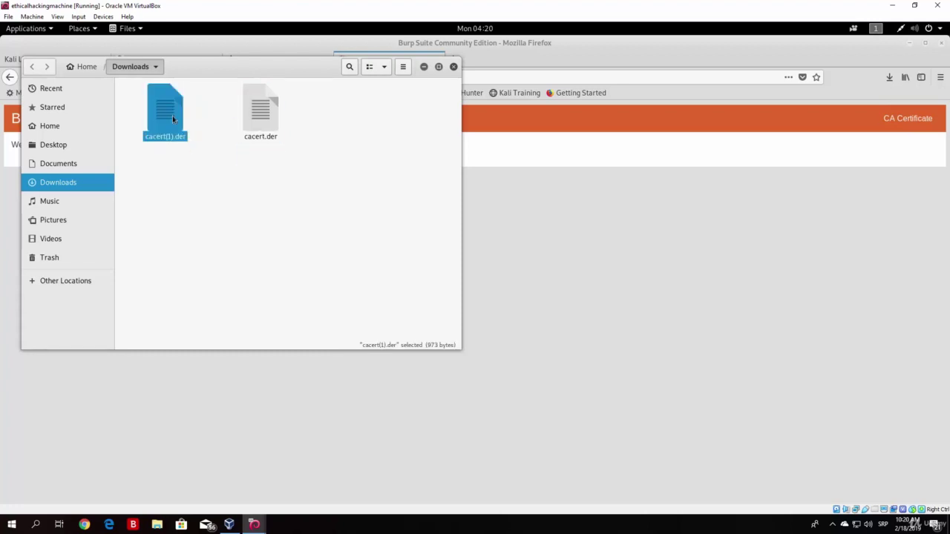
{"action": "left_click", "coordinate": [909, 46]}
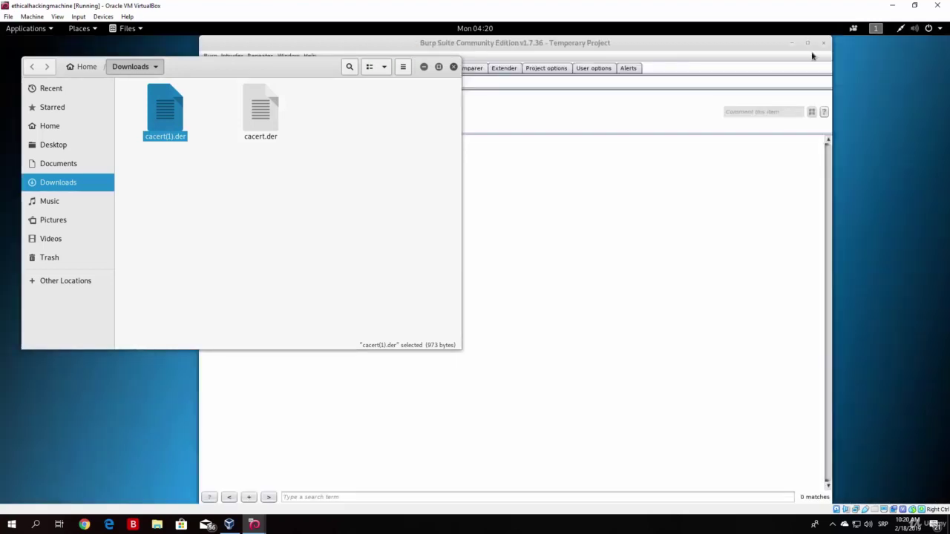
{"action": "left_click_drag", "start_coordinate": [282, 69], "coordinate": [480, 74]}
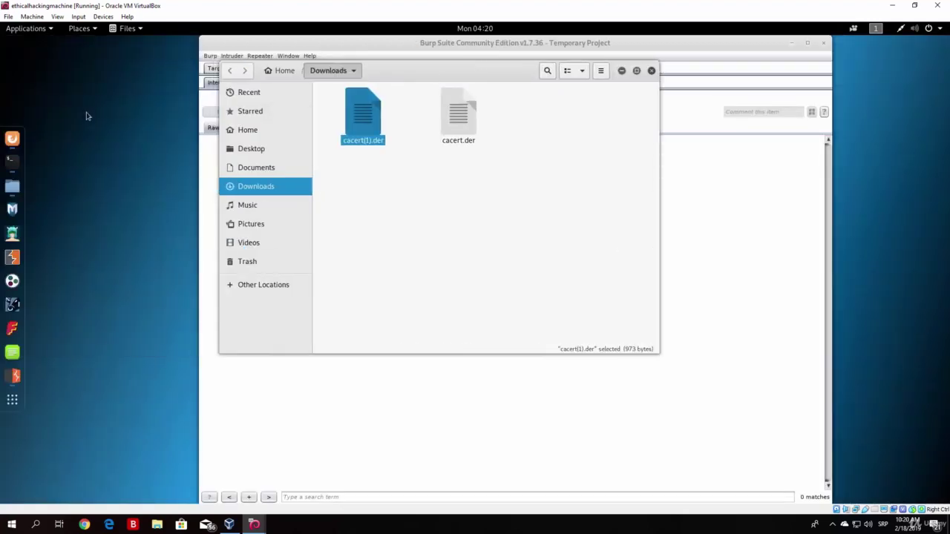
- Return to Firefox and view the certificate authorities in the Certificate Manager under the Privacy & Security preferences
{"action": "left_click", "coordinate": [4, 140]}
{"action": "left_click", "coordinate": [269, 63]}
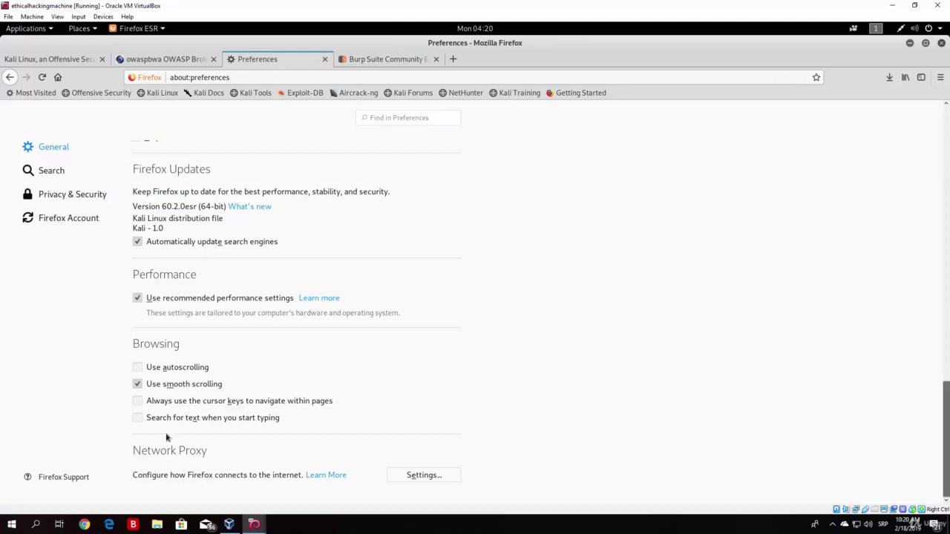
{"action": "left_click_drag", "start_coordinate": [945, 434], "coordinate": [945, 148]}
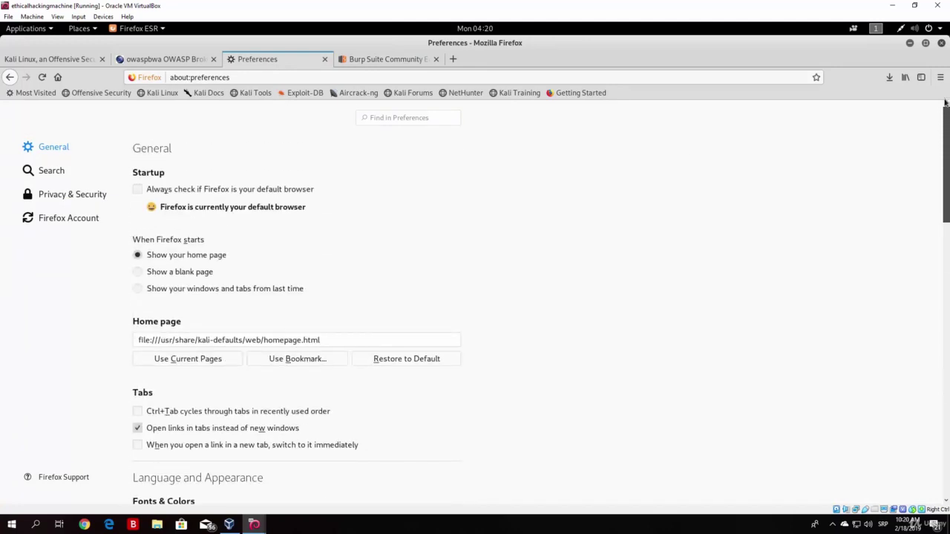
{"action": "left_click", "coordinate": [47, 196]}
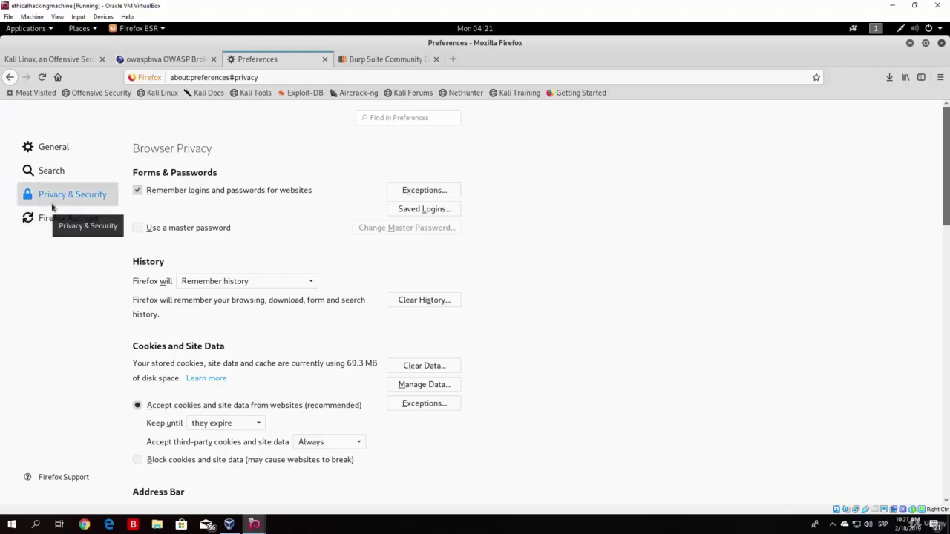
{"action": "left_click_drag", "start_coordinate": [947, 154], "coordinate": [947, 434]}
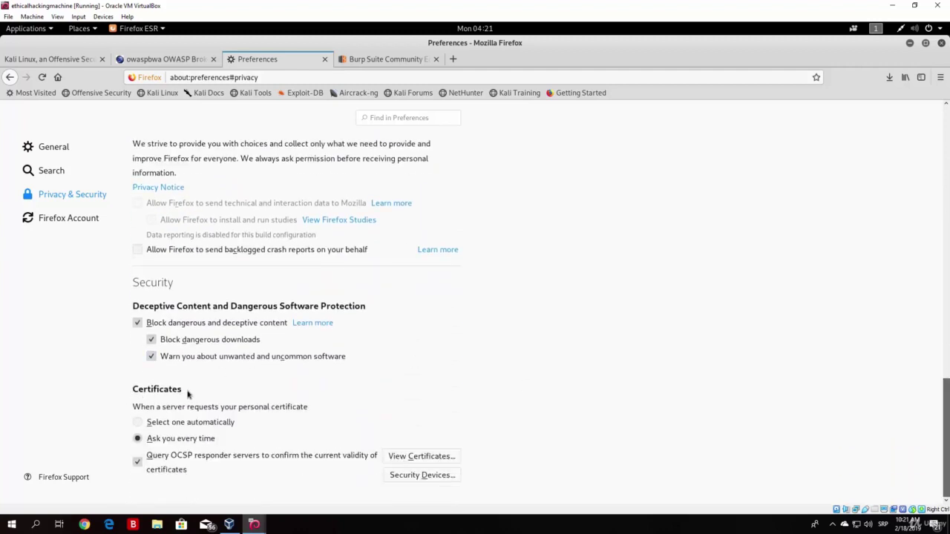
{"action": "left_click", "coordinate": [414, 458]}
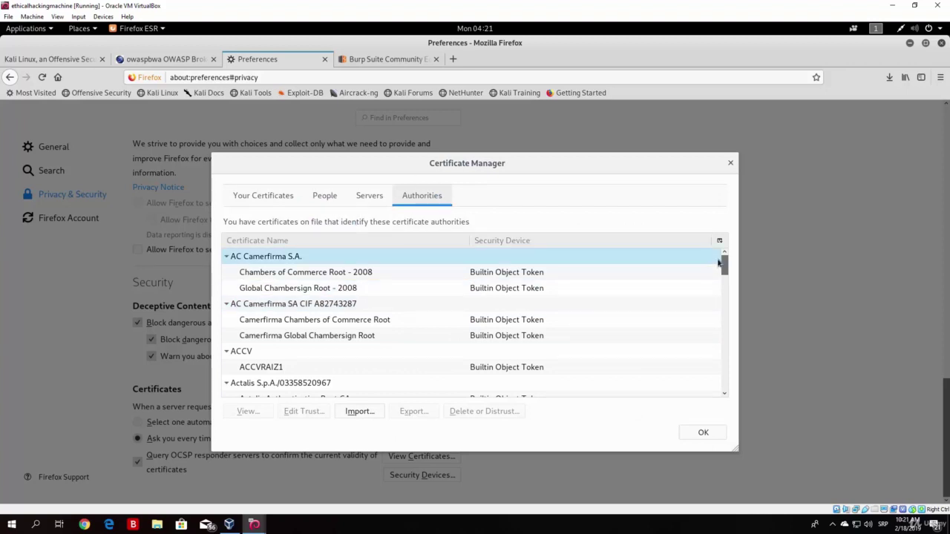
{"action": "left_click_drag", "start_coordinate": [723, 264], "coordinate": [731, 224]}
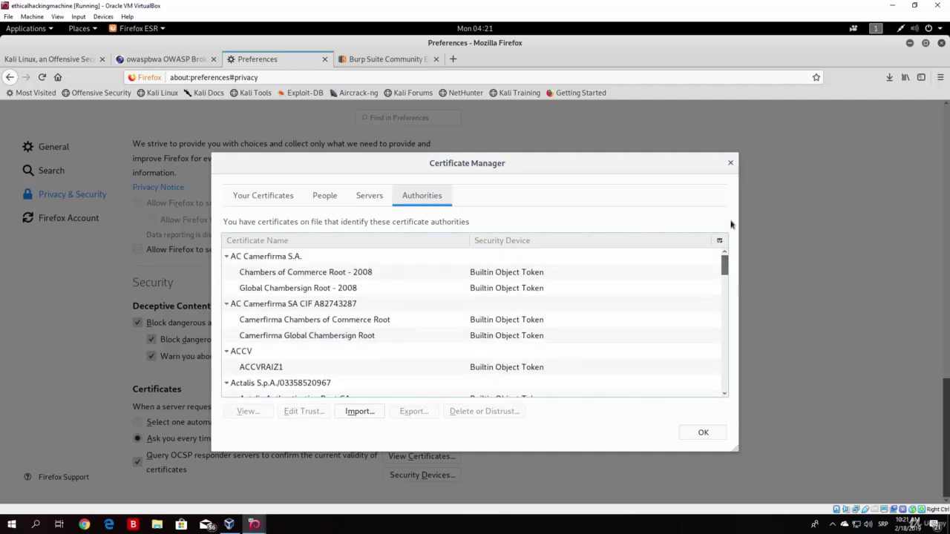
- Try to import cacert(1).der as a certificate authority after checking Burp's certificate page, cancelling the file selection and closing the Certificate Manager
{"action": "left_click", "coordinate": [386, 59]}
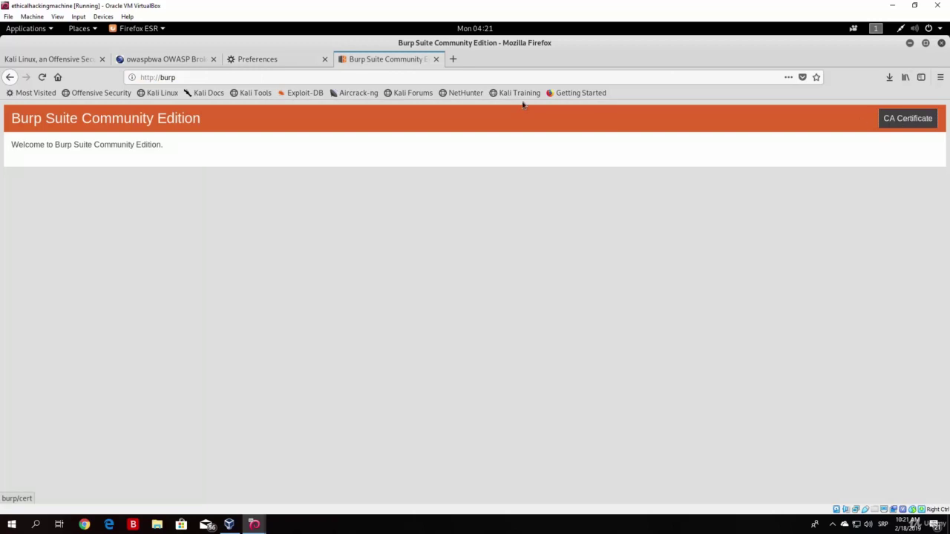
{"action": "left_click", "coordinate": [251, 62]}
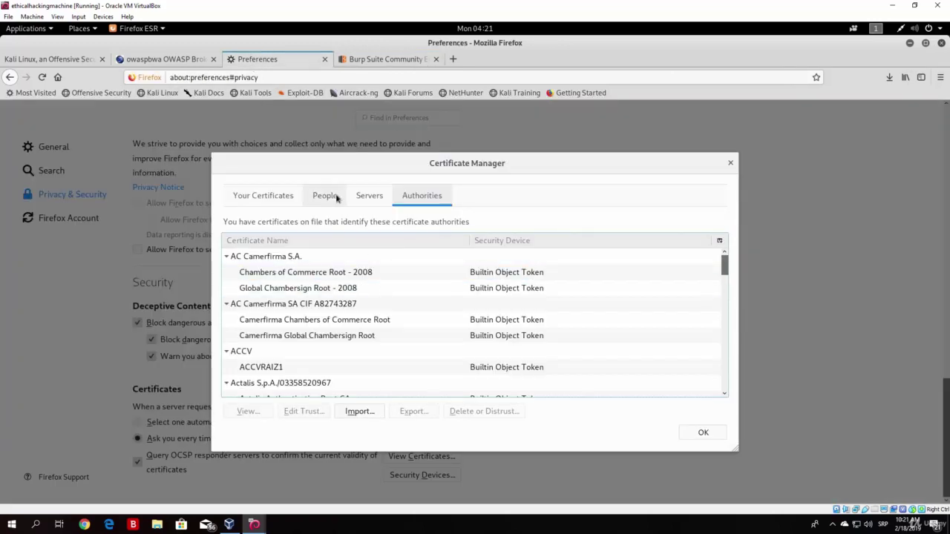
{"action": "left_click", "coordinate": [359, 412]}
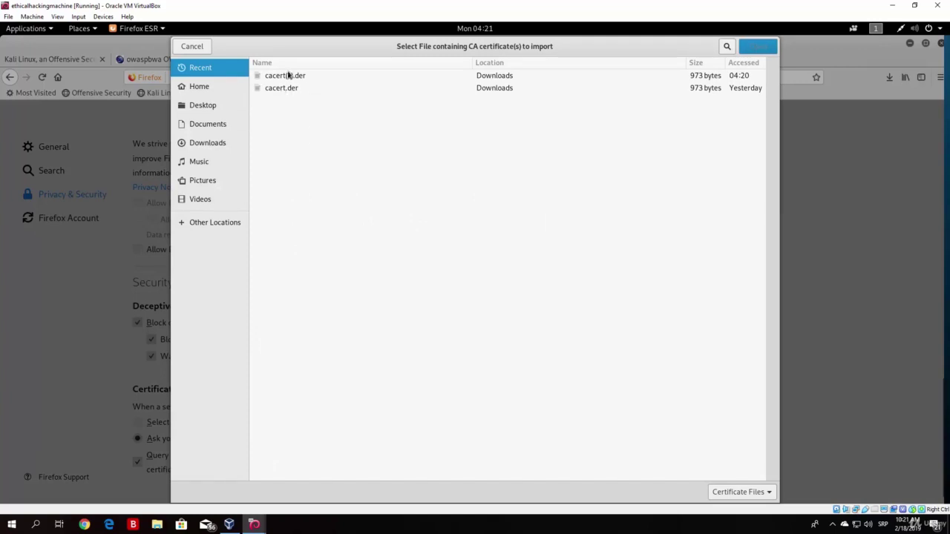
{"action": "left_click", "coordinate": [288, 77]}
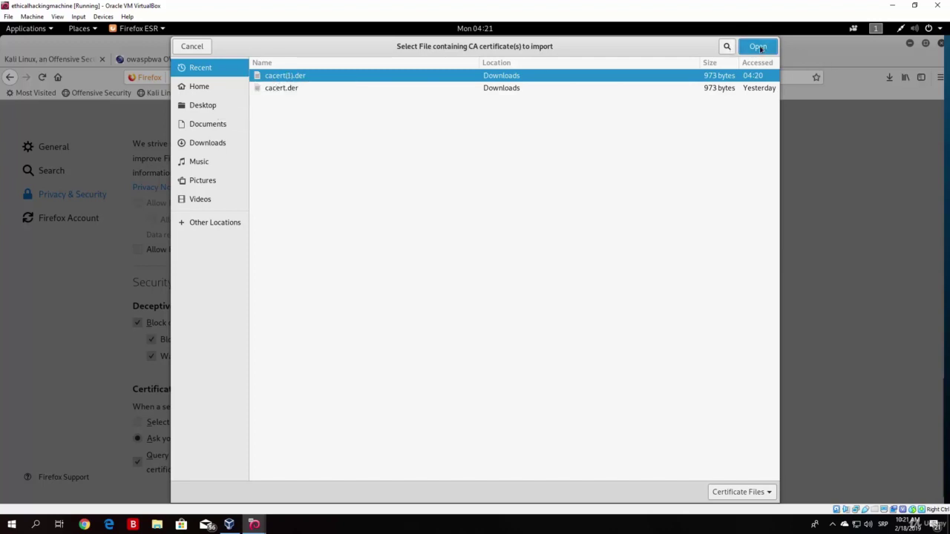
{"action": "left_click", "coordinate": [194, 48]}
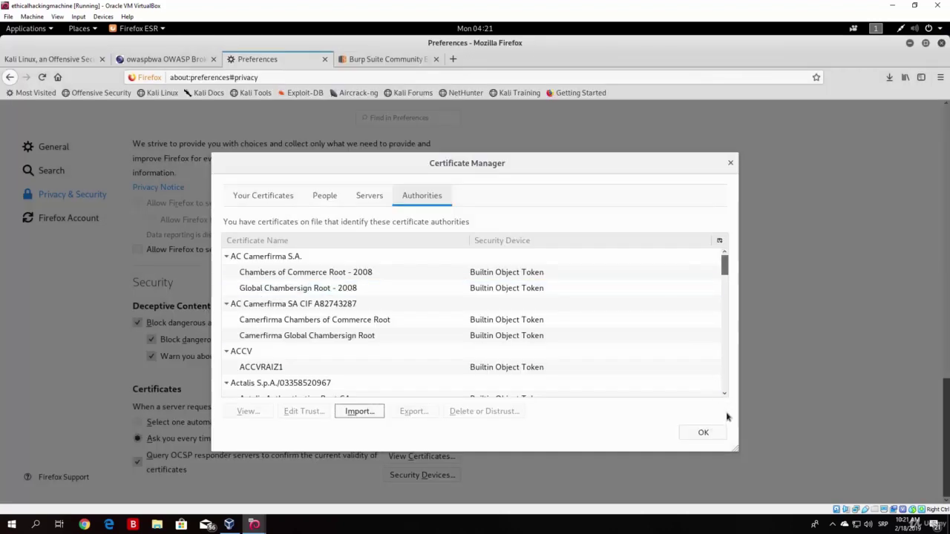
{"action": "left_click", "coordinate": [703, 433]}
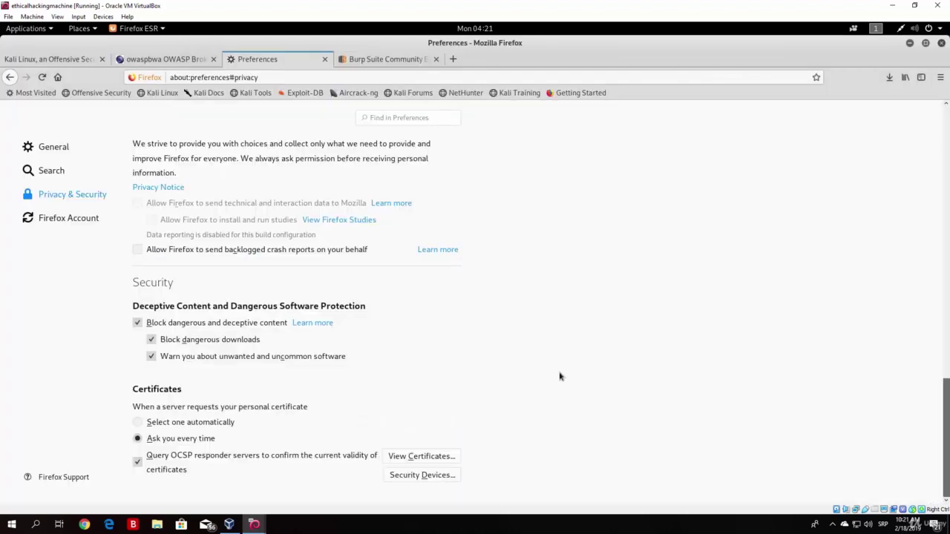
- Load google.com in a new Firefox tab and check the https prefix of its address
{"action": "left_click", "coordinate": [453, 58]}
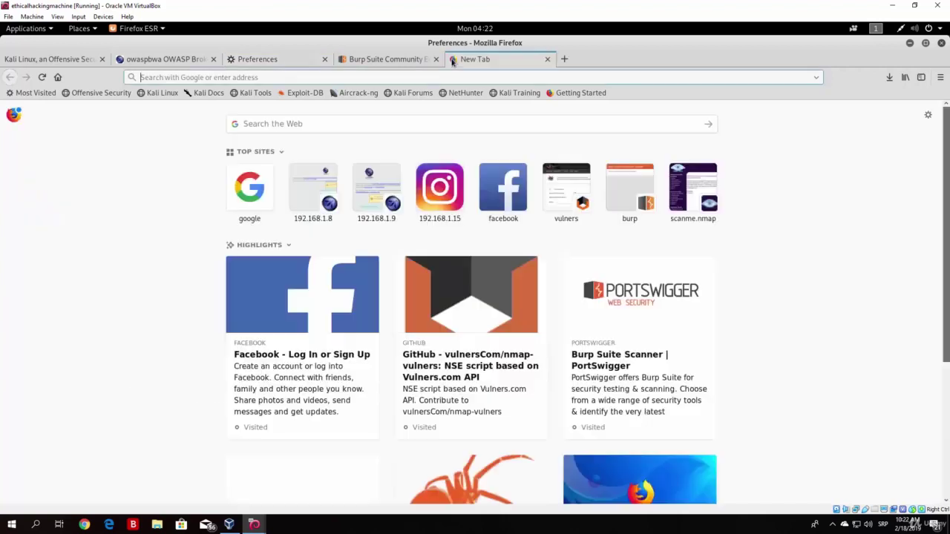
{"action": "type", "text": "google.com"}
{"action": "key", "text": "Return"}
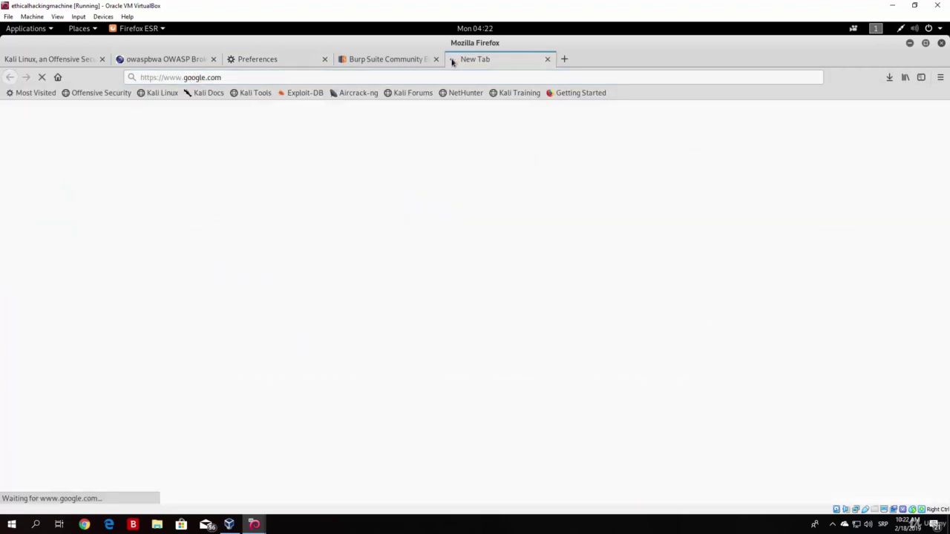
{"action": "left_click_drag", "start_coordinate": [140, 77], "coordinate": [157, 79]}
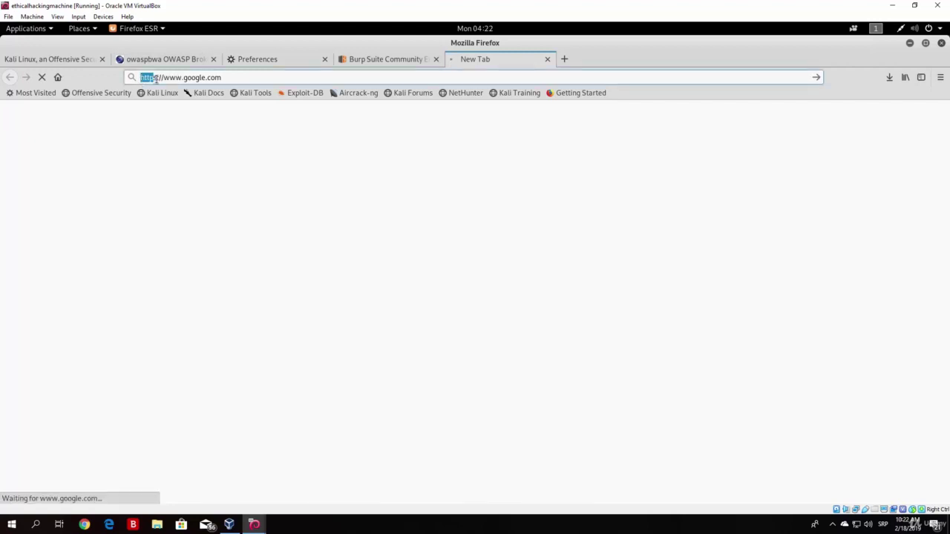
{"action": "left_click", "coordinate": [227, 78]}
- Check the proxy options and intercept view in Burp Suite, and return to the Google page in Firefox
{"action": "left_click", "coordinate": [909, 42]}
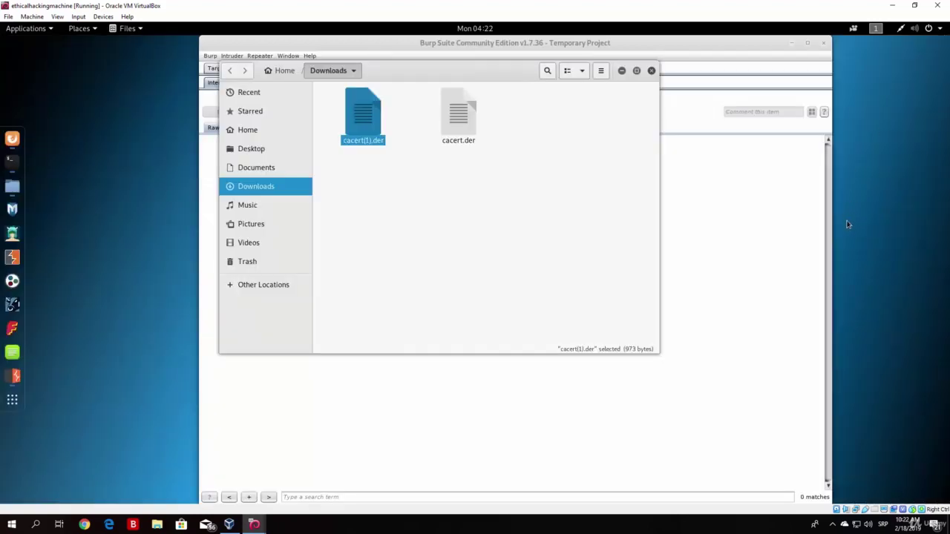
{"action": "left_click", "coordinate": [394, 422]}
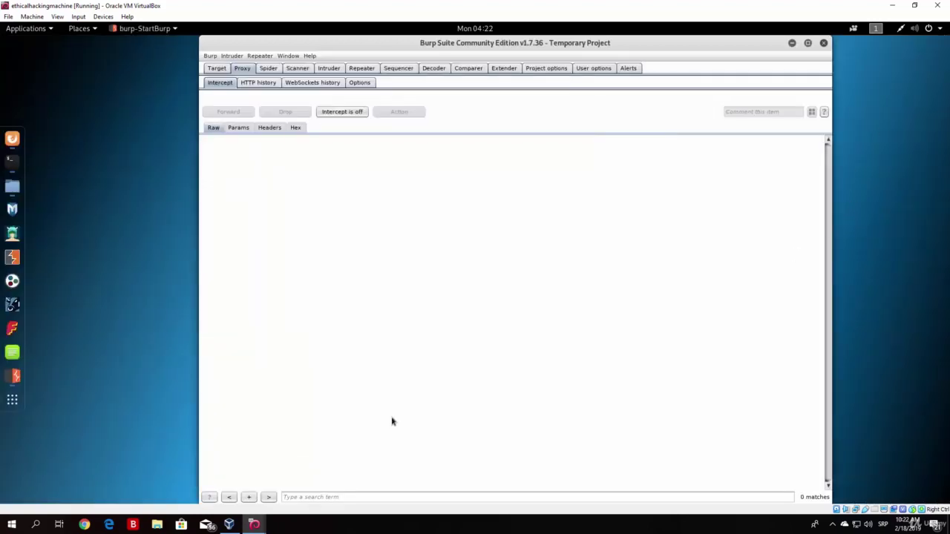
{"action": "left_click", "coordinate": [358, 83]}
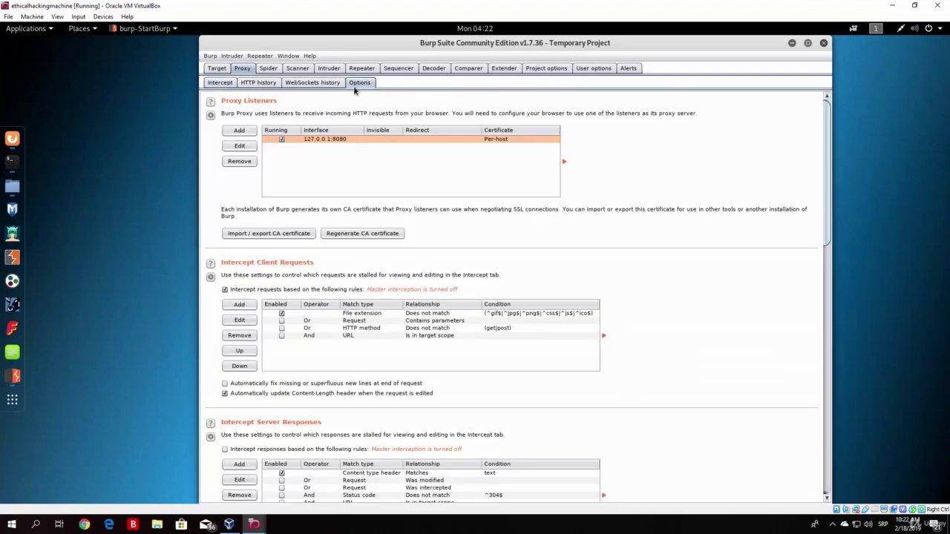
{"action": "left_click", "coordinate": [218, 84]}
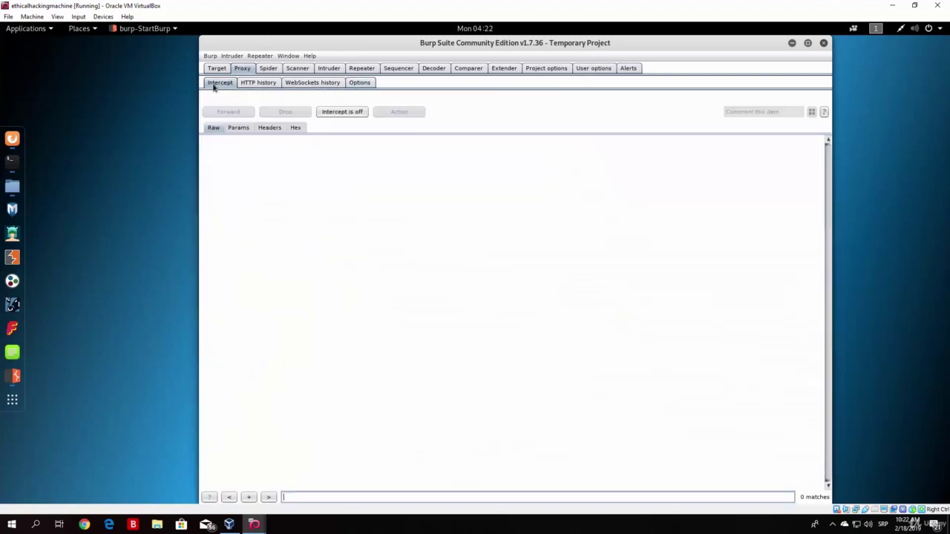
{"action": "left_click", "coordinate": [13, 138]}
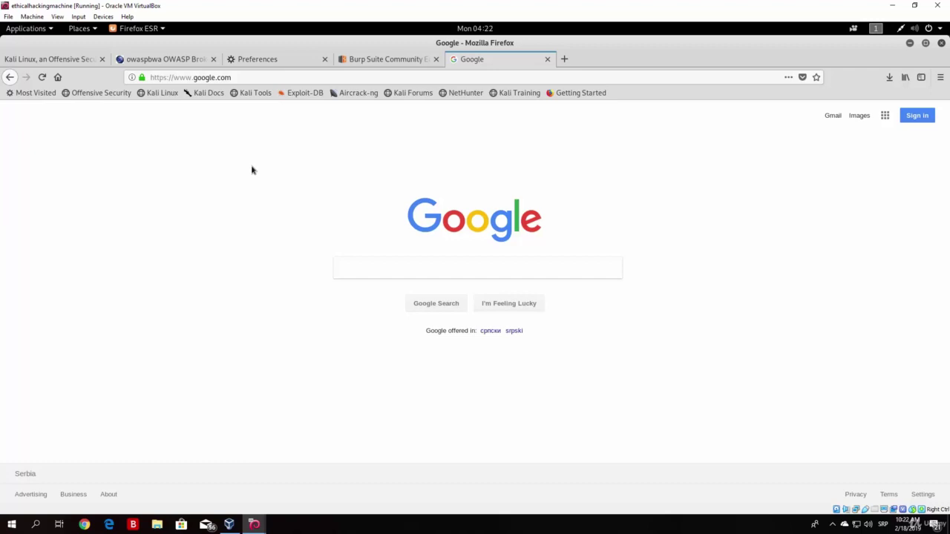
{"action": "left_click", "coordinate": [910, 43]}
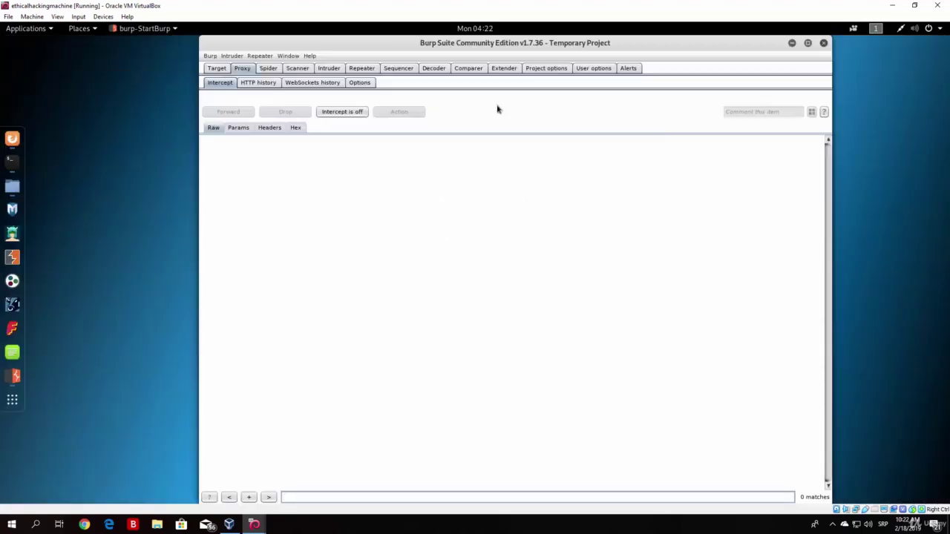
{"action": "left_click", "coordinate": [807, 43]}
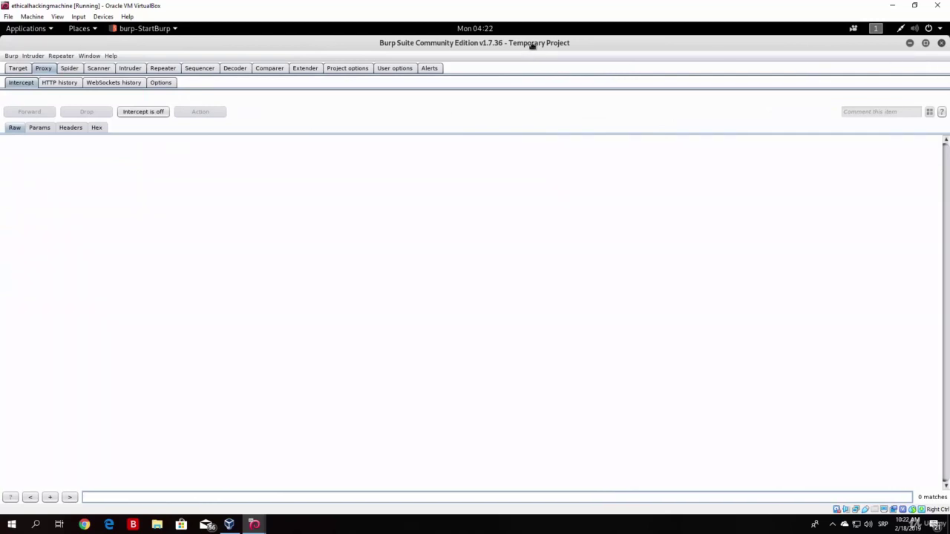
{"action": "left_click", "coordinate": [18, 67]}
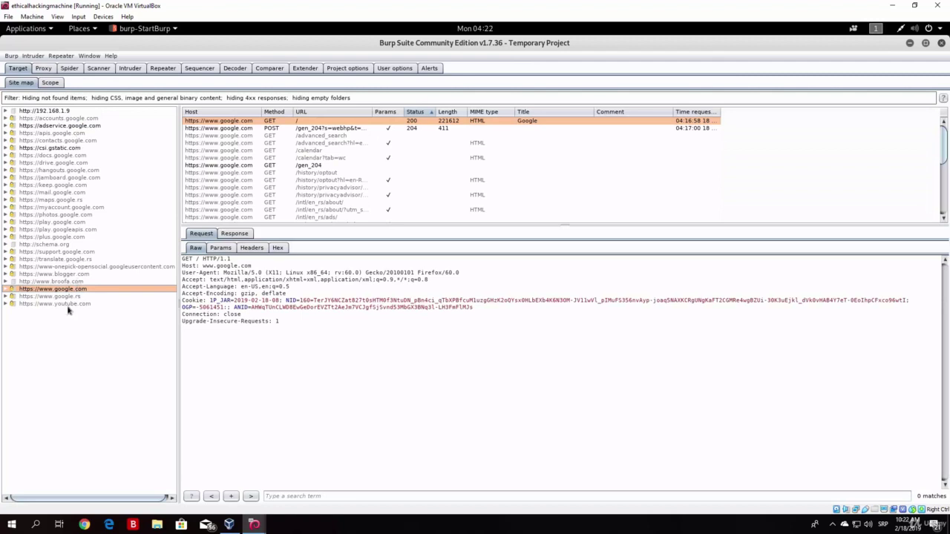
{"action": "left_click", "coordinate": [56, 111]}
{"action": "left_click", "coordinate": [314, 143]}
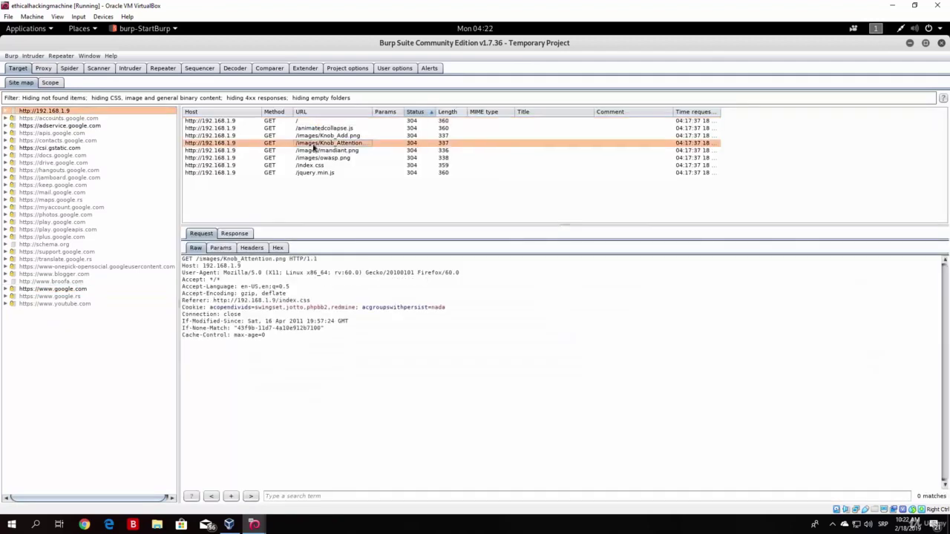
{"action": "key", "text": "Down"}
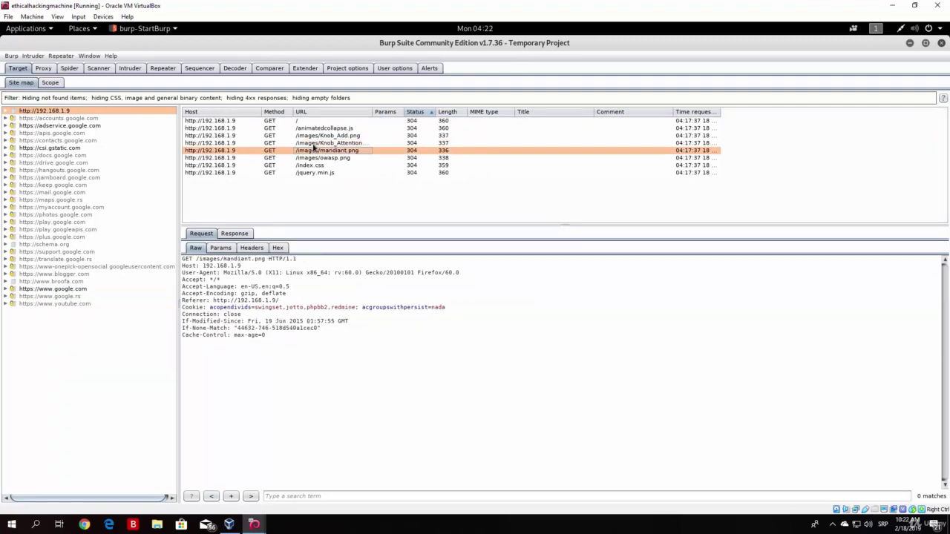
{"action": "key", "text": "Up"}
{"action": "key", "text": "Up"}
{"action": "key", "text": "Up"}
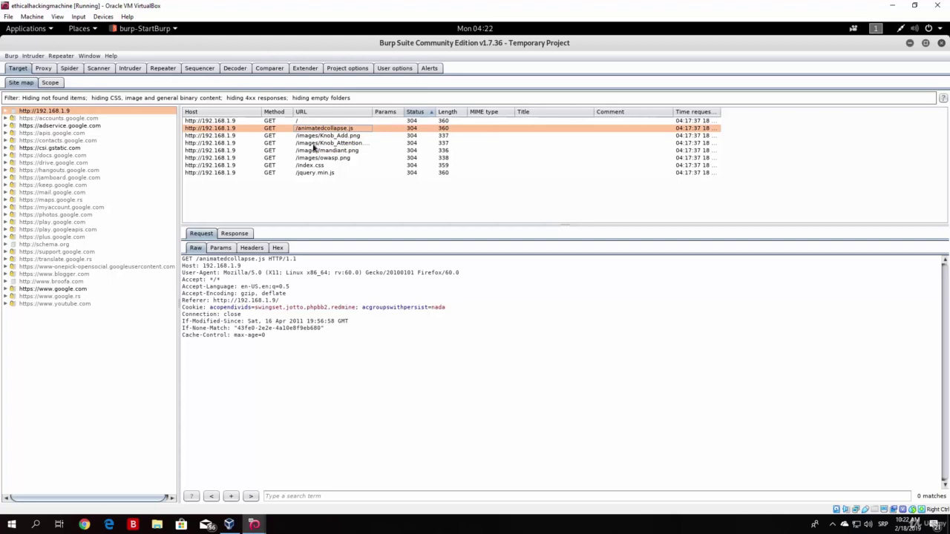
{"action": "key", "text": "Down"}
{"action": "key", "text": "Down"}
{"action": "key", "text": "Down"}
{"action": "key", "text": "Down"}
{"action": "key", "text": "Down"}
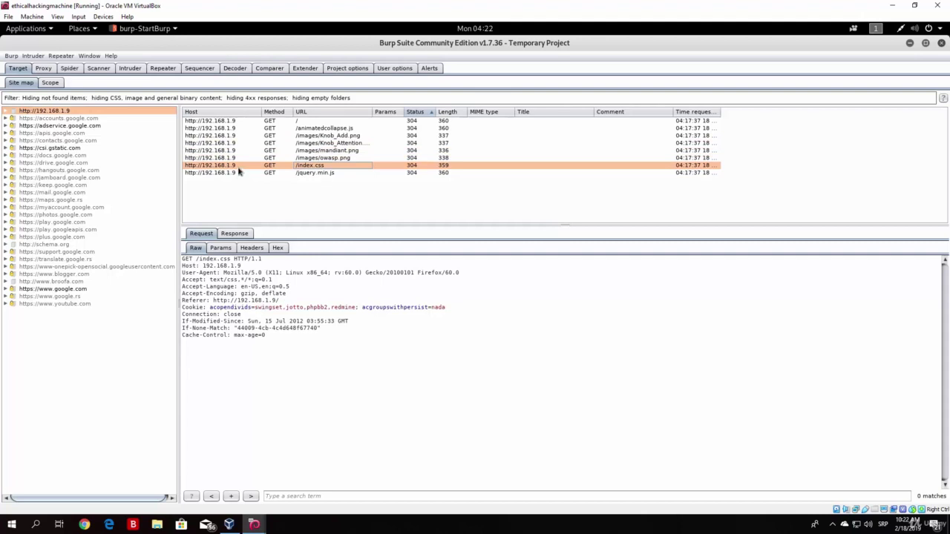
{"action": "key", "text": "Up"}
{"action": "key", "text": "Up"}
{"action": "key", "text": "Up"}
{"action": "key", "text": "Up"}
{"action": "key", "text": "Up"}
{"action": "key", "text": "Up"}
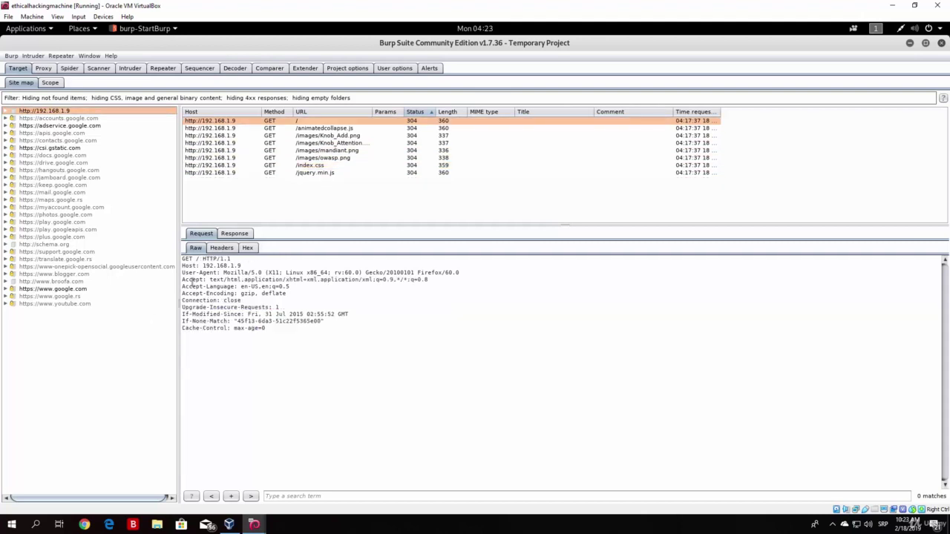
{"action": "left_click", "coordinate": [227, 158]}
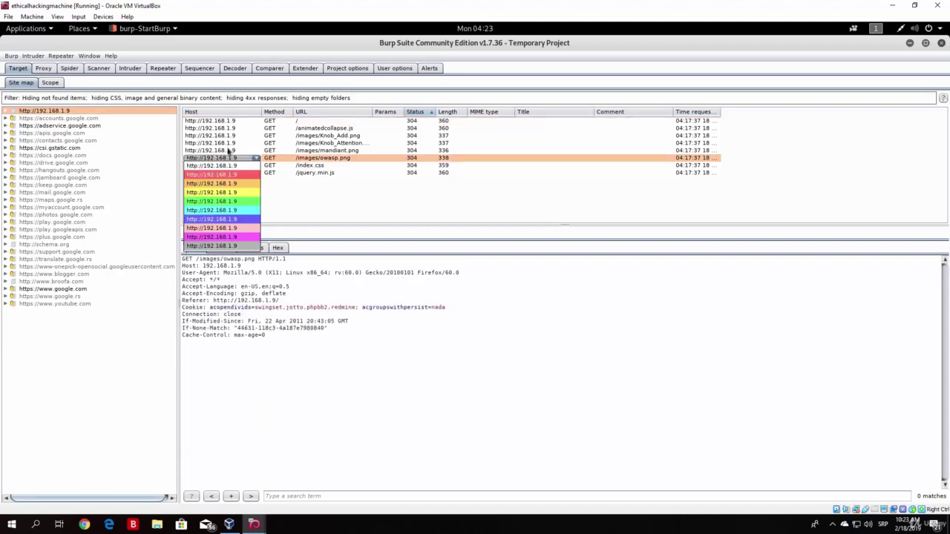
{"action": "left_click", "coordinate": [228, 143]}
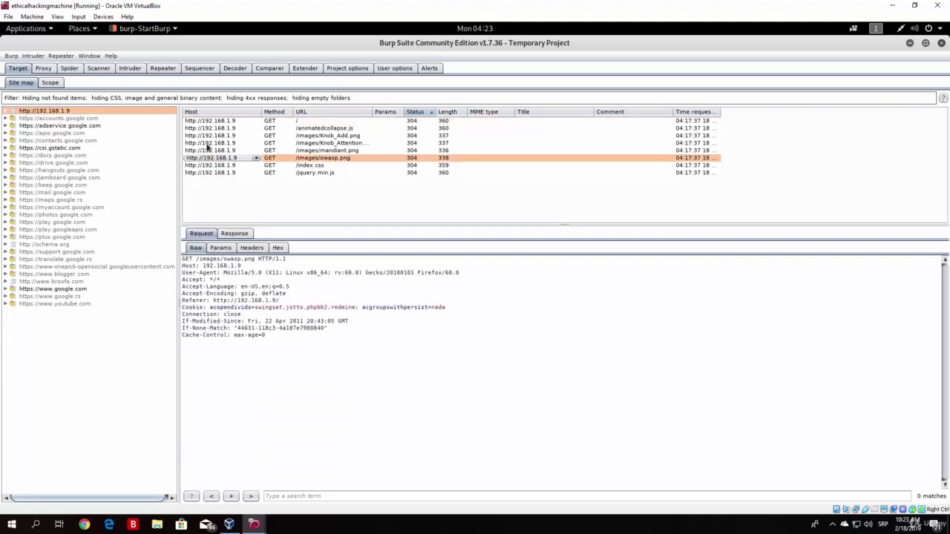
{"action": "left_click", "coordinate": [57, 290]}
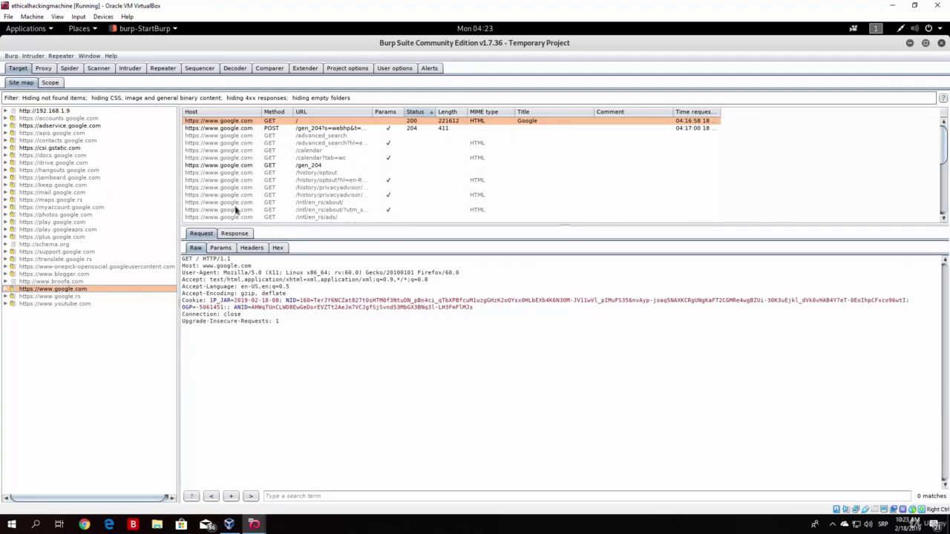
{"action": "key", "text": "Down"}
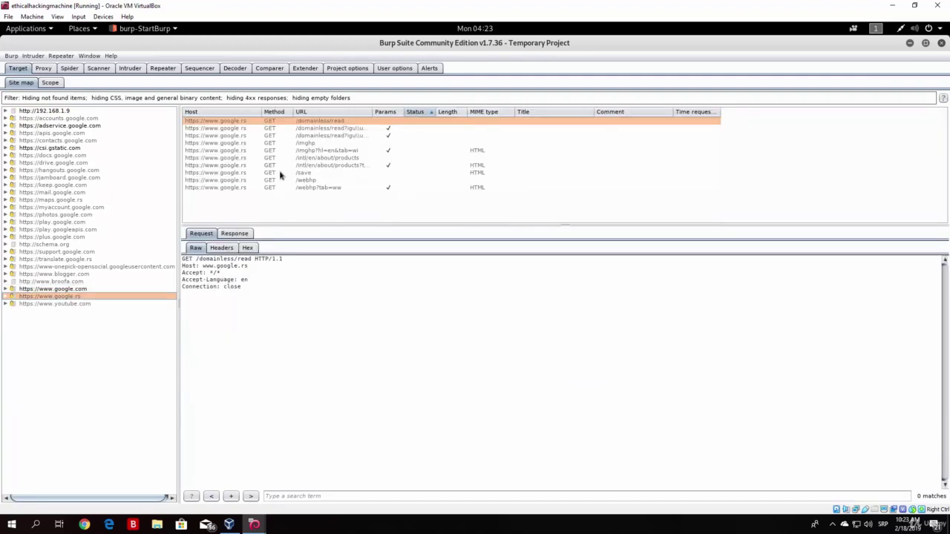
{"action": "key", "text": "Up"}
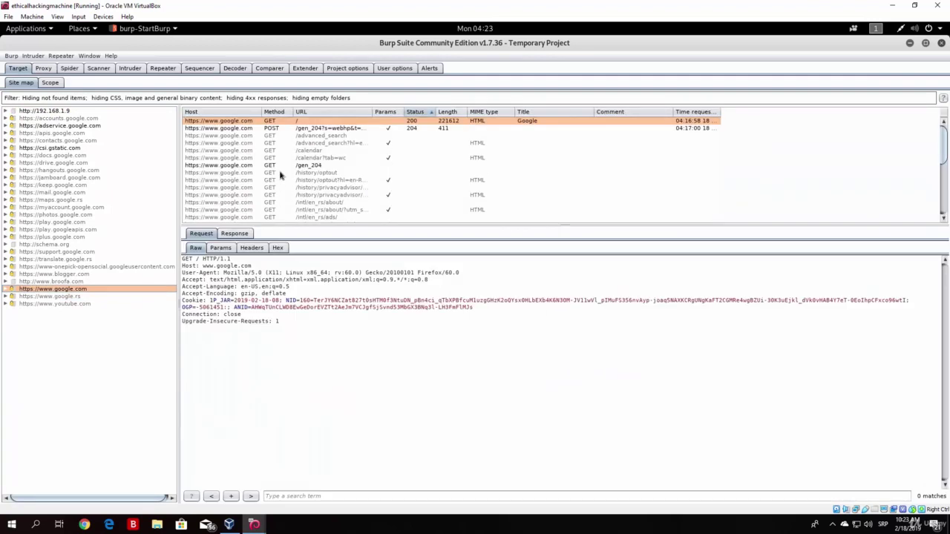
{"action": "left_click", "coordinate": [228, 166]}
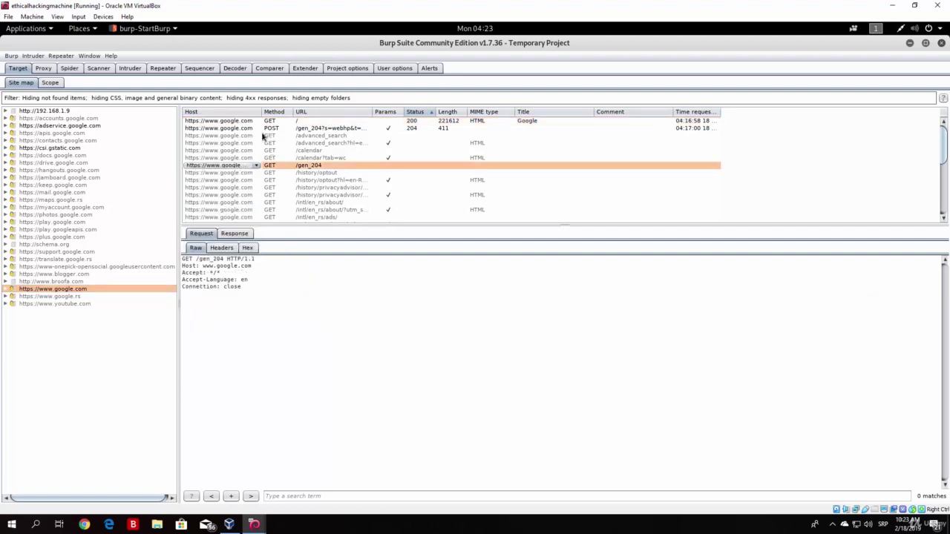
- Restore the Burp Suite window to its smaller size, switch to Firefox and load facebook.com in the Google tab
{"action": "left_click", "coordinate": [925, 42]}
{"action": "left_click", "coordinate": [12, 141]}
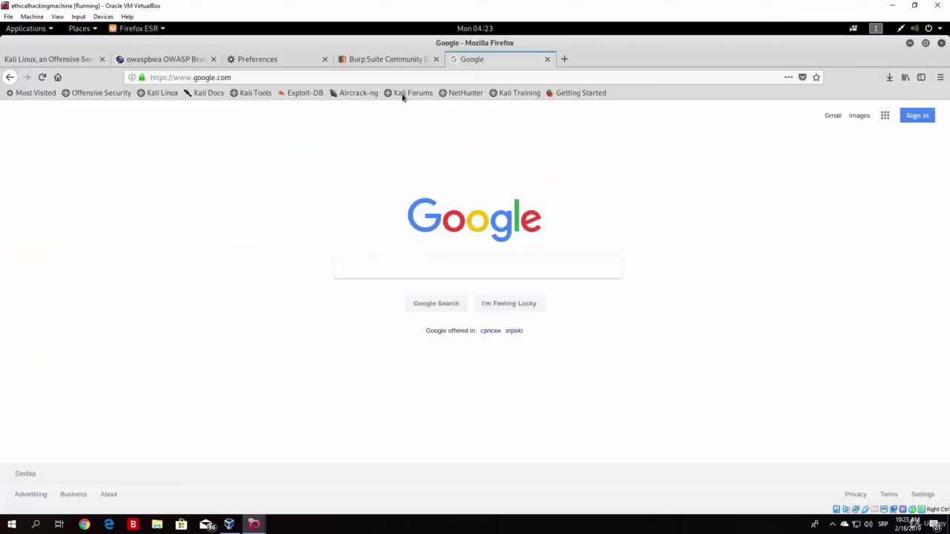
{"action": "left_click", "coordinate": [248, 77]}
{"action": "type", "text": "facebook.com/"}
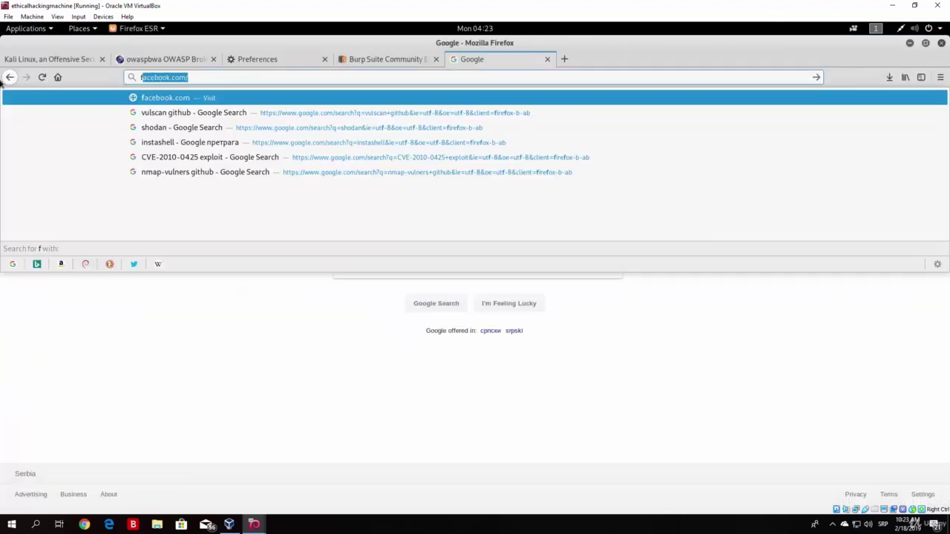
{"action": "key", "text": "Return"}
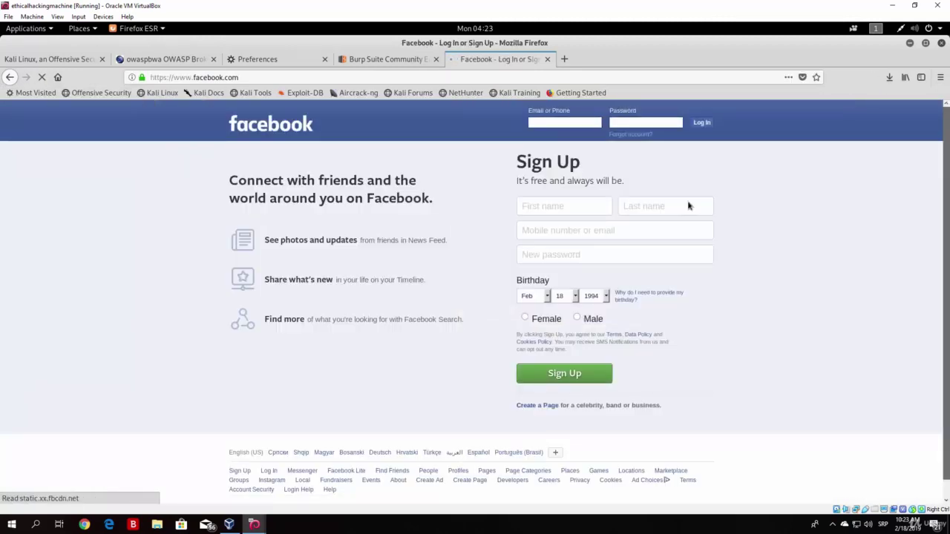
{"action": "key", "text": "alt+Tab"}
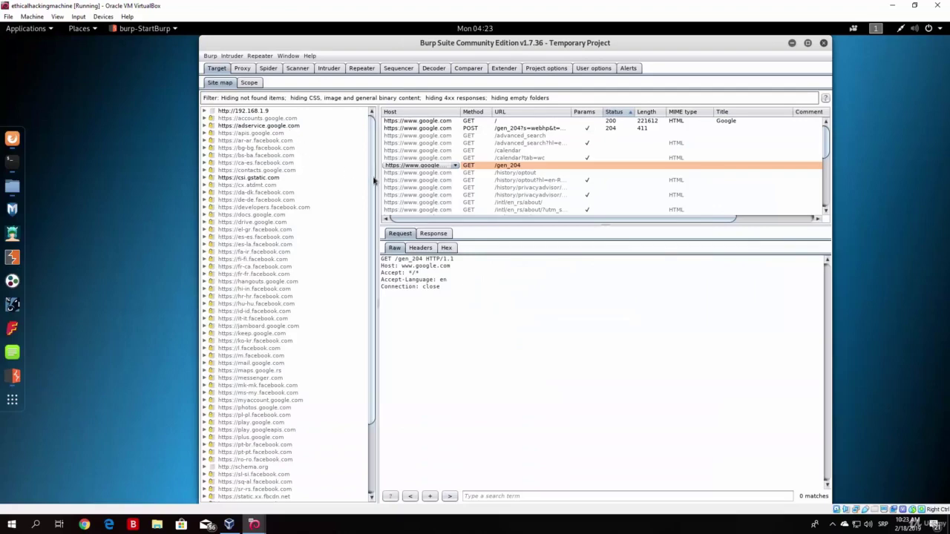
{"action": "left_click_drag", "start_coordinate": [375, 180], "coordinate": [374, 304]}
{"action": "left_click", "coordinate": [286, 334]}
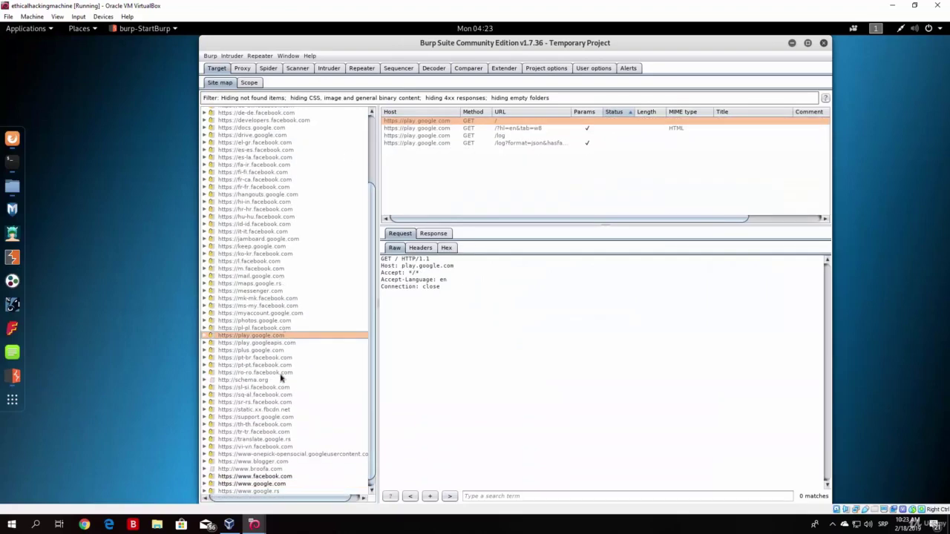
{"action": "left_click", "coordinate": [276, 476]}
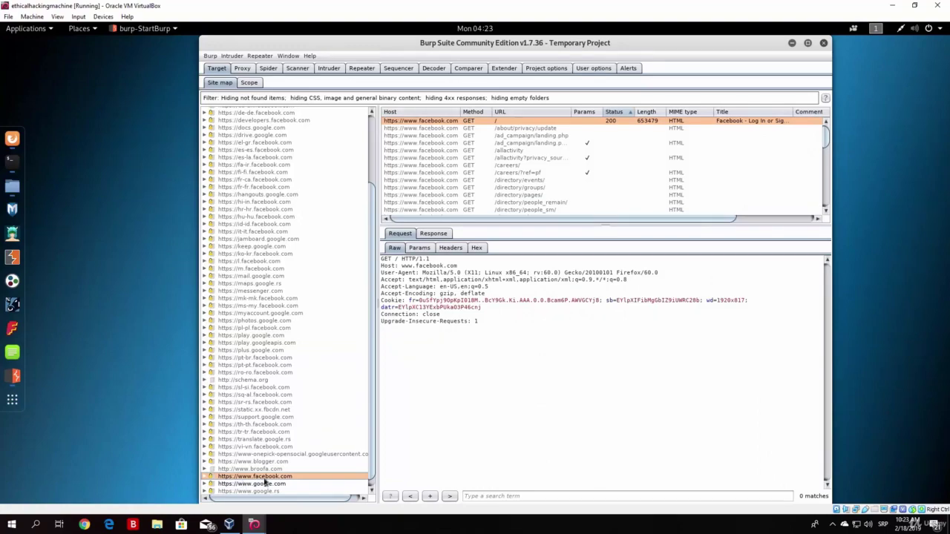
{"action": "left_click", "coordinate": [266, 306]}
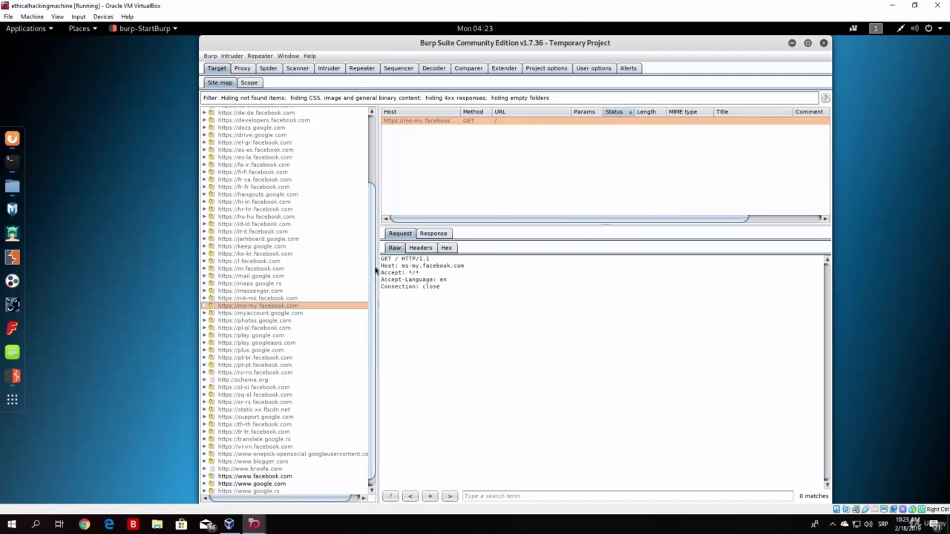
{"action": "scroll", "coordinate": [376, 271], "scroll_direction": "up", "scroll_amount": 4}
{"action": "scroll", "coordinate": [331, 432], "scroll_direction": "down", "scroll_amount": 4}
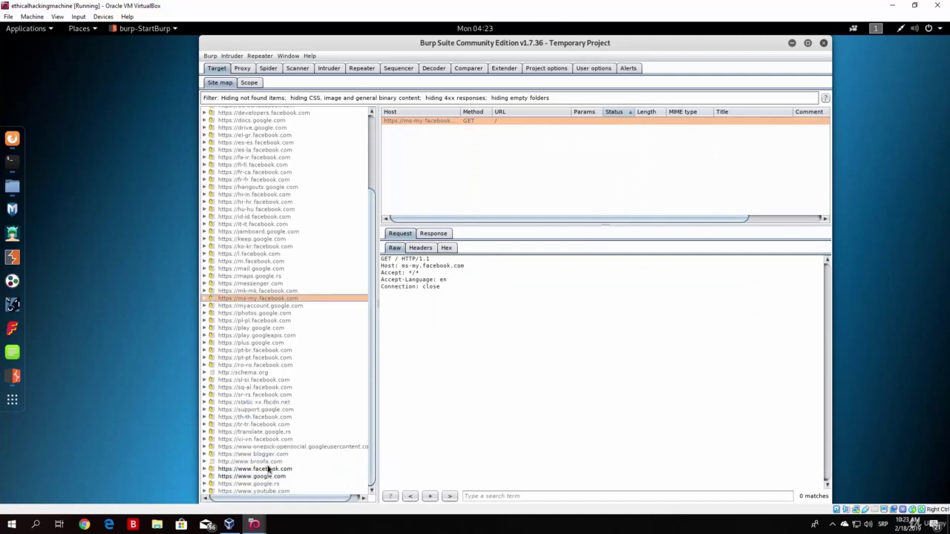
{"action": "left_click", "coordinate": [265, 469]}
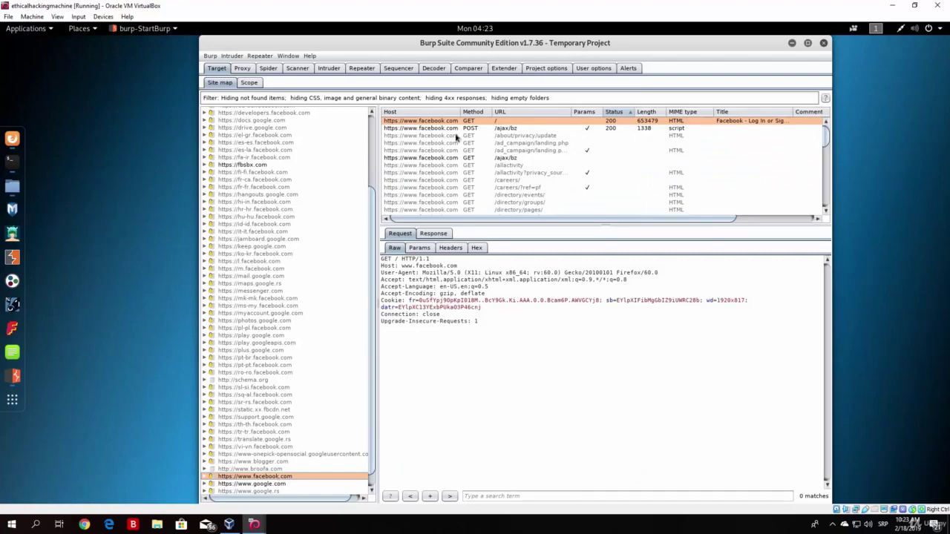
{"action": "mouse_move", "coordinate": [828, 134]}
{"action": "left_mouse_down"}
{"action": "mouse_move", "coordinate": [828, 152]}
{"action": "mouse_move", "coordinate": [828, 132]}
{"action": "left_mouse_up"}
{"action": "left_click_drag", "start_coordinate": [374, 215], "coordinate": [374, 128]}
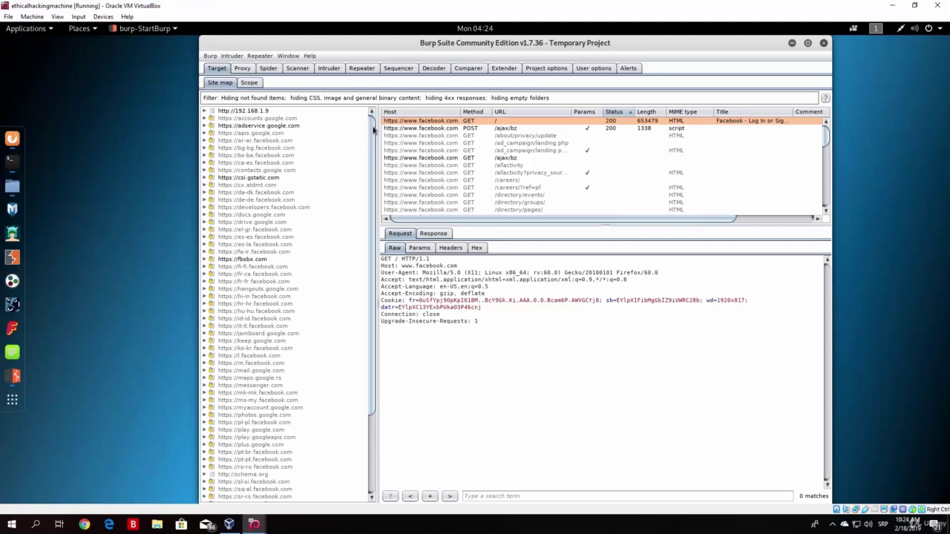